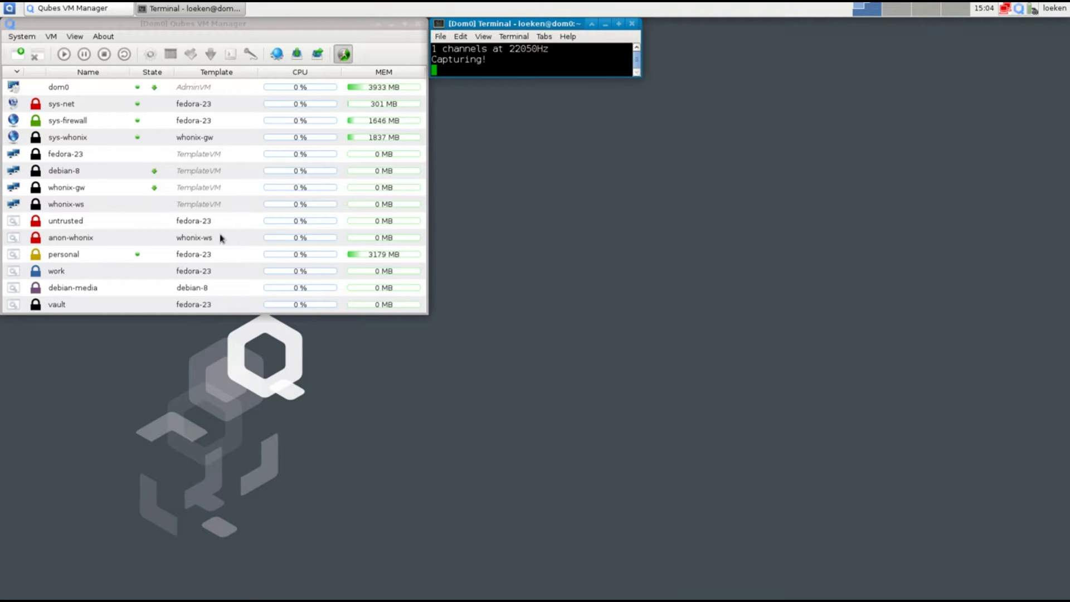
# Select the sys-whonix VM and then the sys-firewall VM in the VM list
pyautogui.click(54, 142)
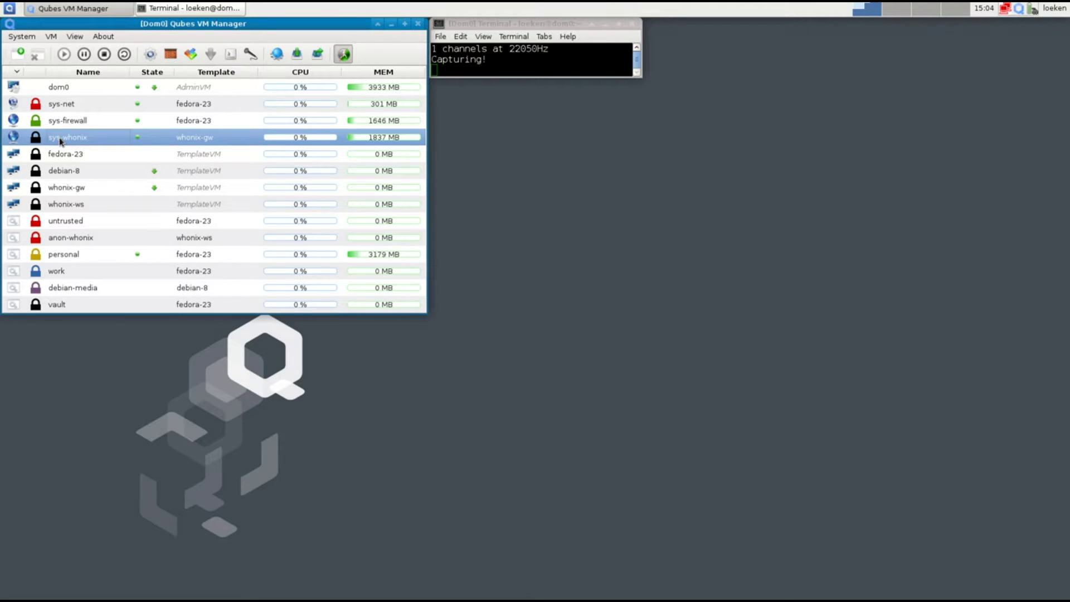
pyautogui.click(197, 120)
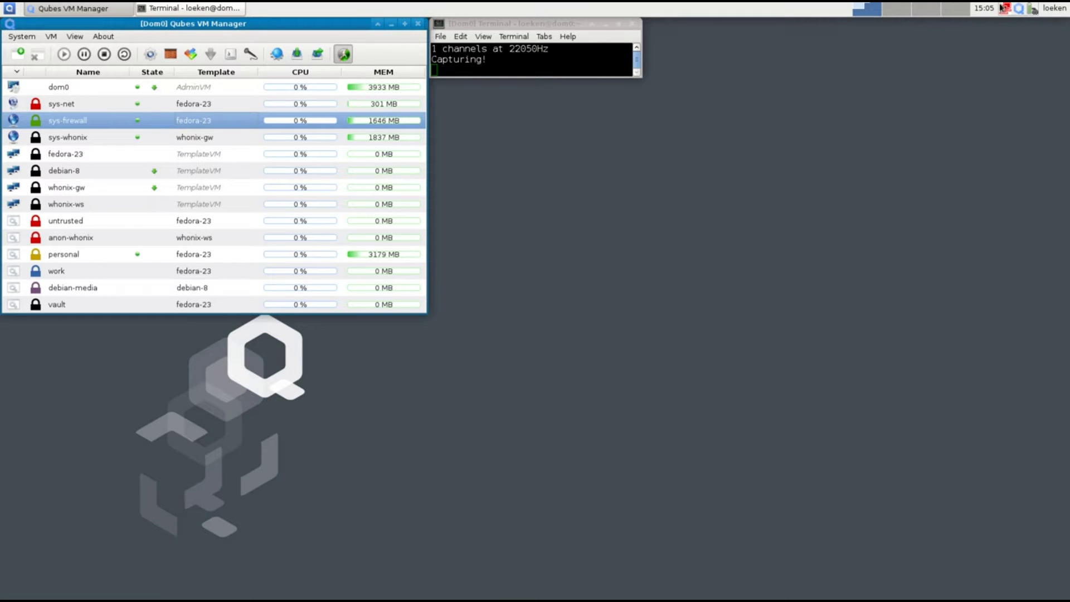
pyautogui.moveTo(989, 10)
# Create a green-labelled ProxyVM named sys-vpn-fr1 on fedora-23, networked through sys-firewall
pyautogui.click(54, 36)
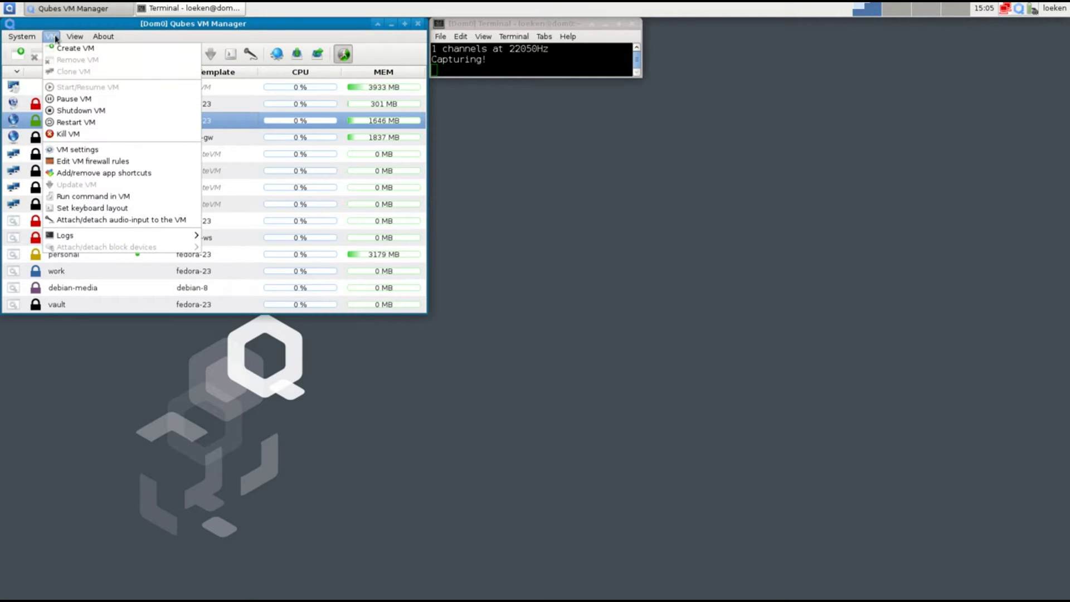
pyautogui.moveTo(72, 38)
pyautogui.click(73, 48)
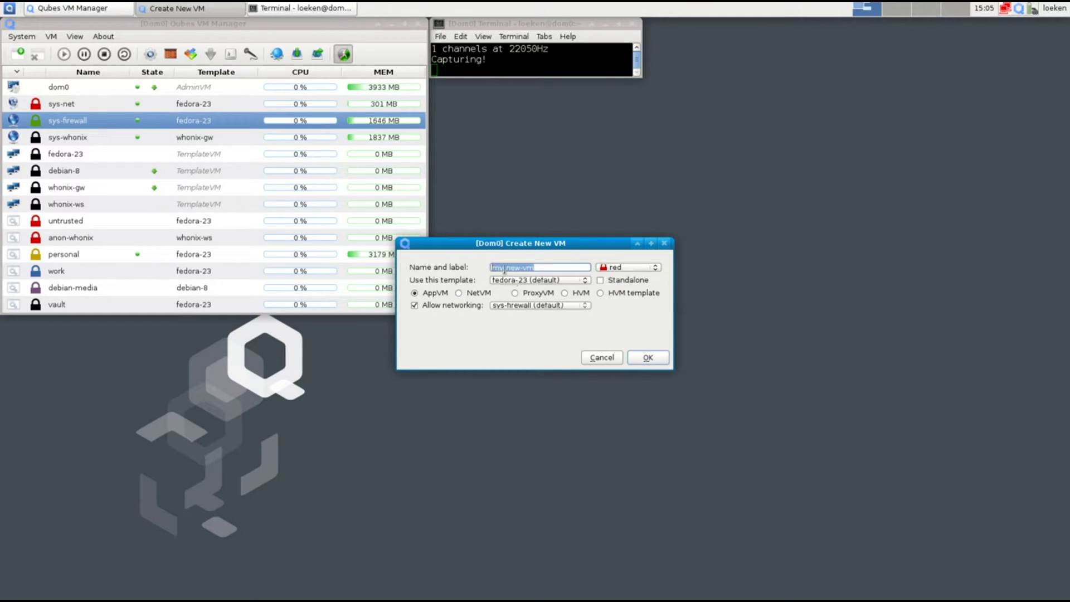
pyautogui.write('sys-vpn-fr1')
pyautogui.moveTo(523, 263)
pyautogui.mouseDown()
pyautogui.moveTo(540, 266)
pyautogui.moveTo(530, 267)
pyautogui.mouseUp()
pyautogui.click(613, 273)
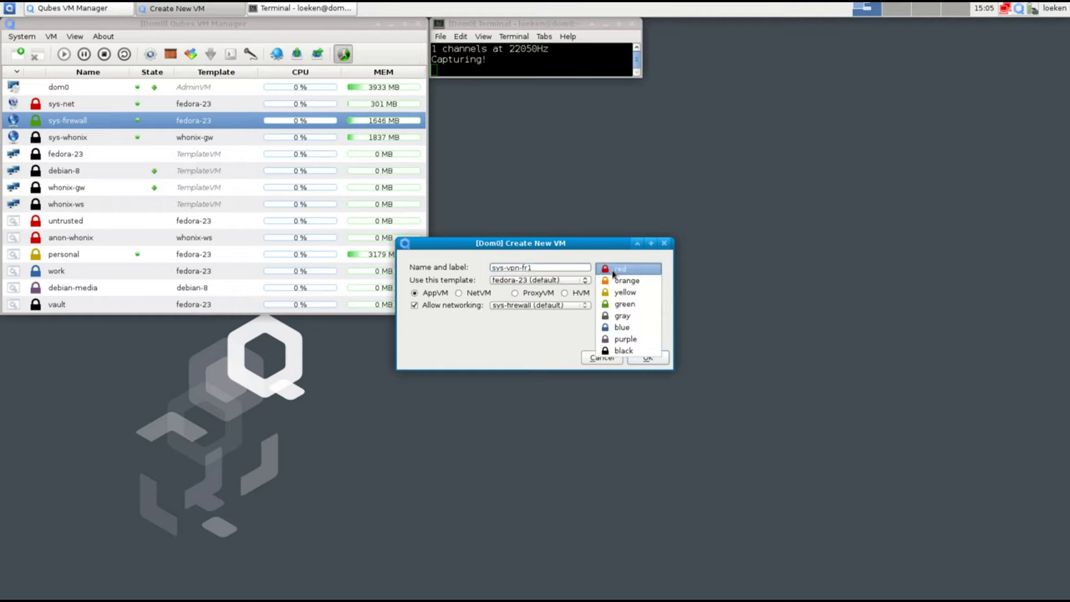
pyautogui.click(625, 307)
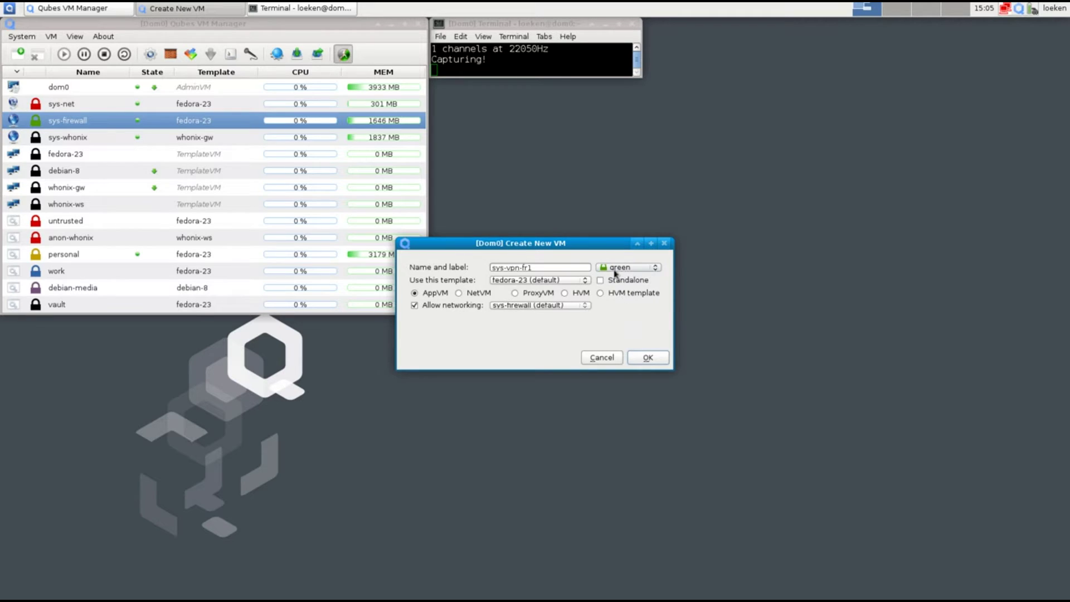
pyautogui.click(515, 294)
pyautogui.click(642, 358)
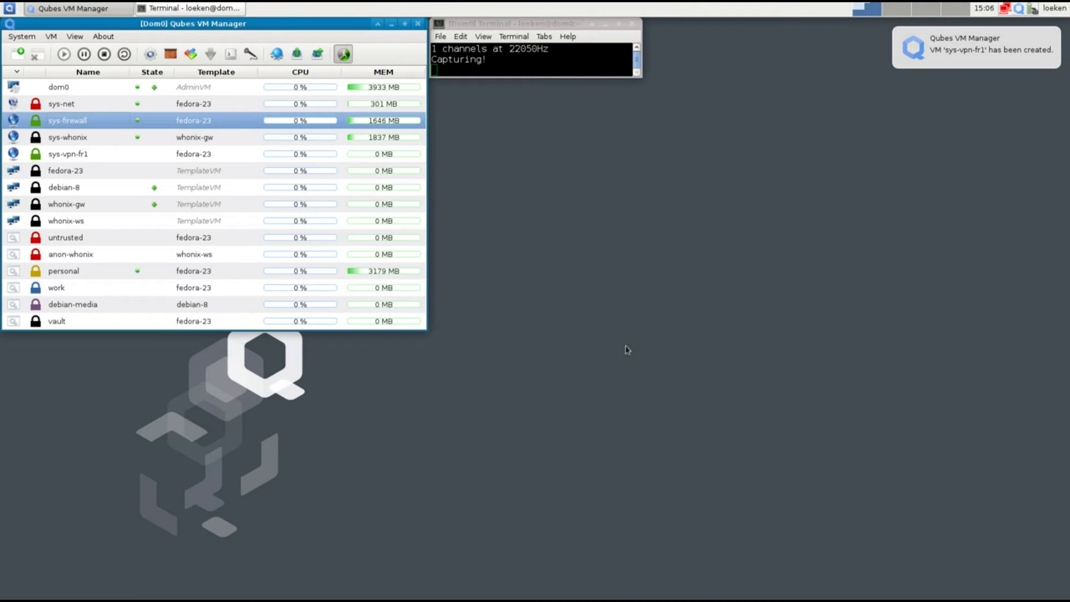
# Add network-manager to sys-vpn-fr1's enabled services in its VM settings and apply
pyautogui.rightClick(86, 151)
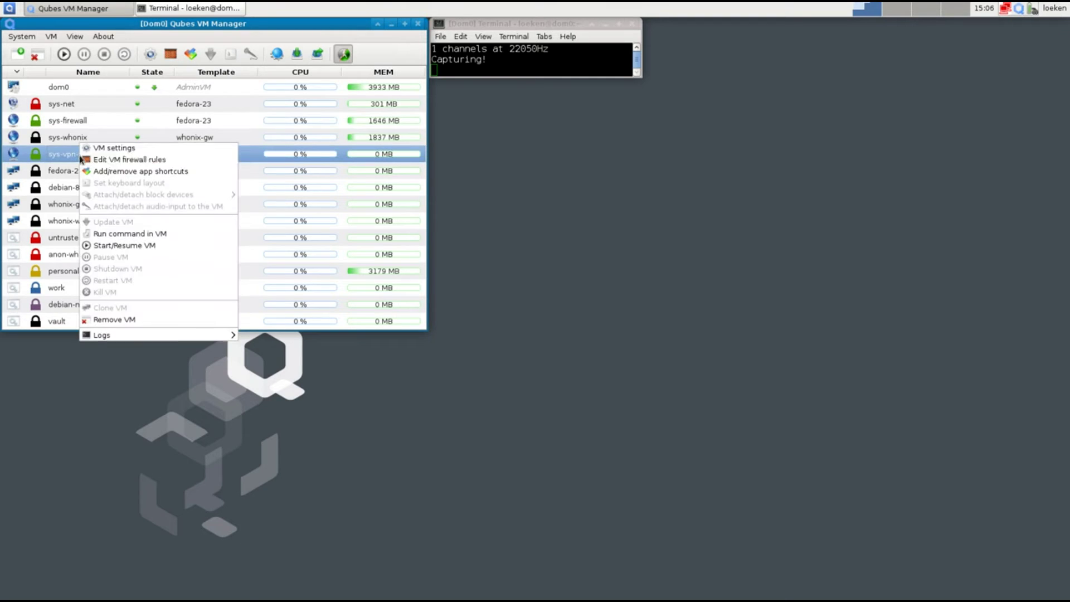
pyautogui.click(117, 150)
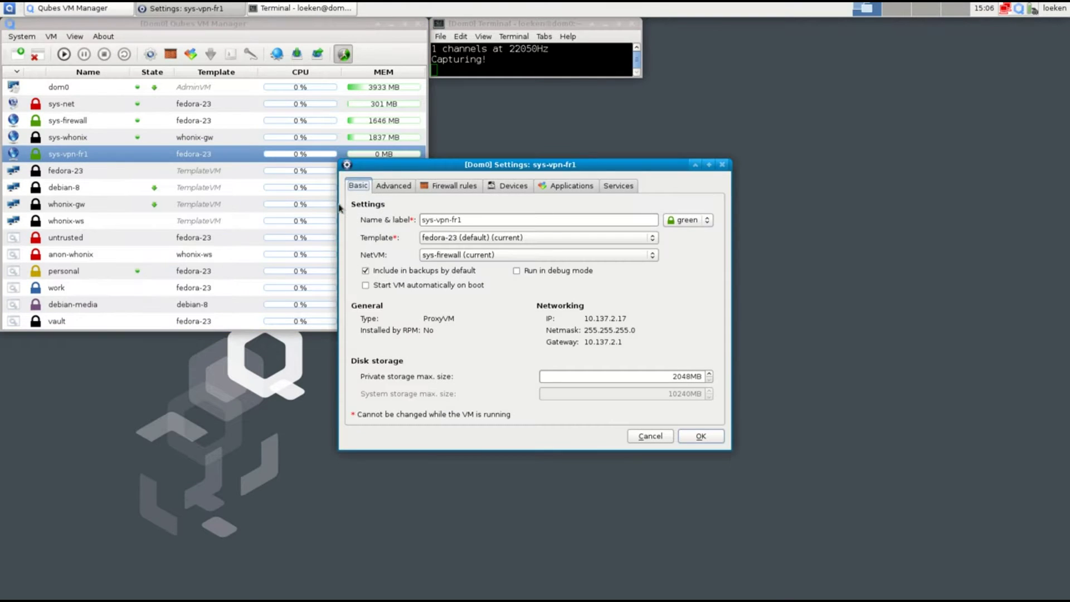
pyautogui.click(608, 190)
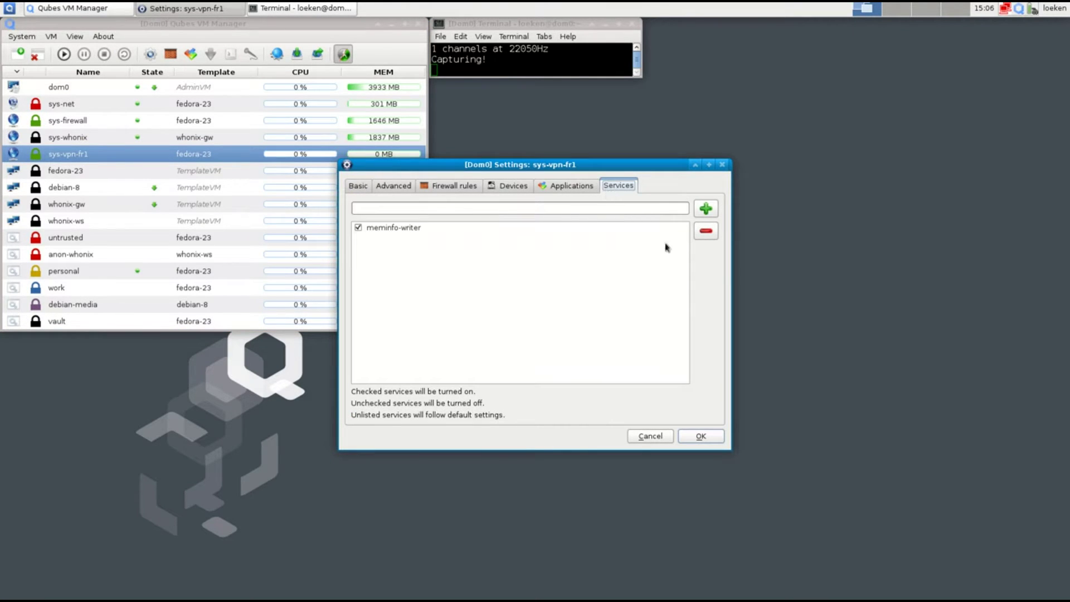
pyautogui.click(568, 214)
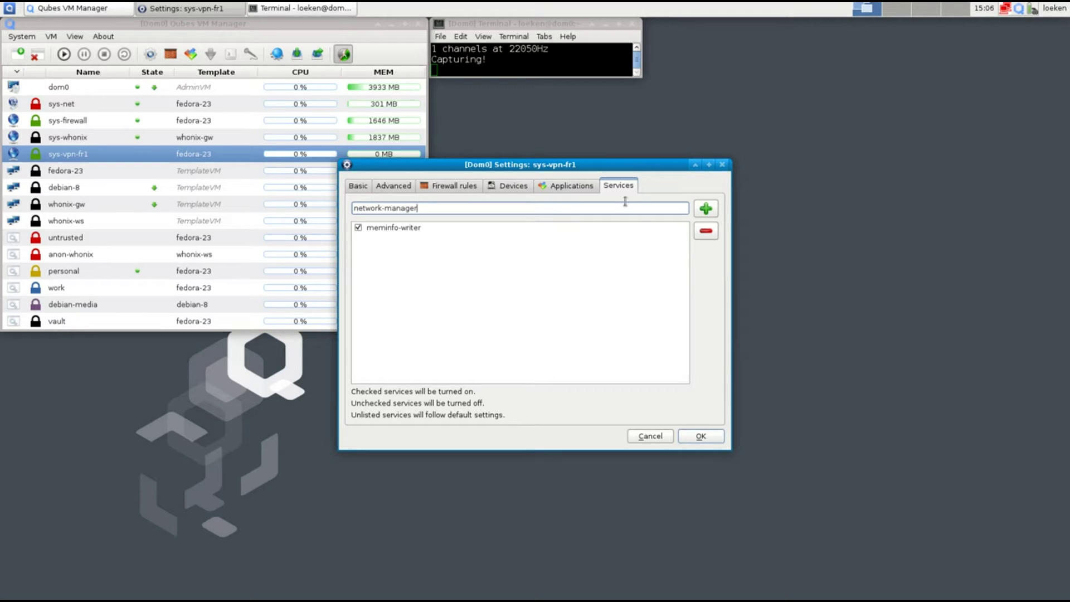
pyautogui.click(705, 209)
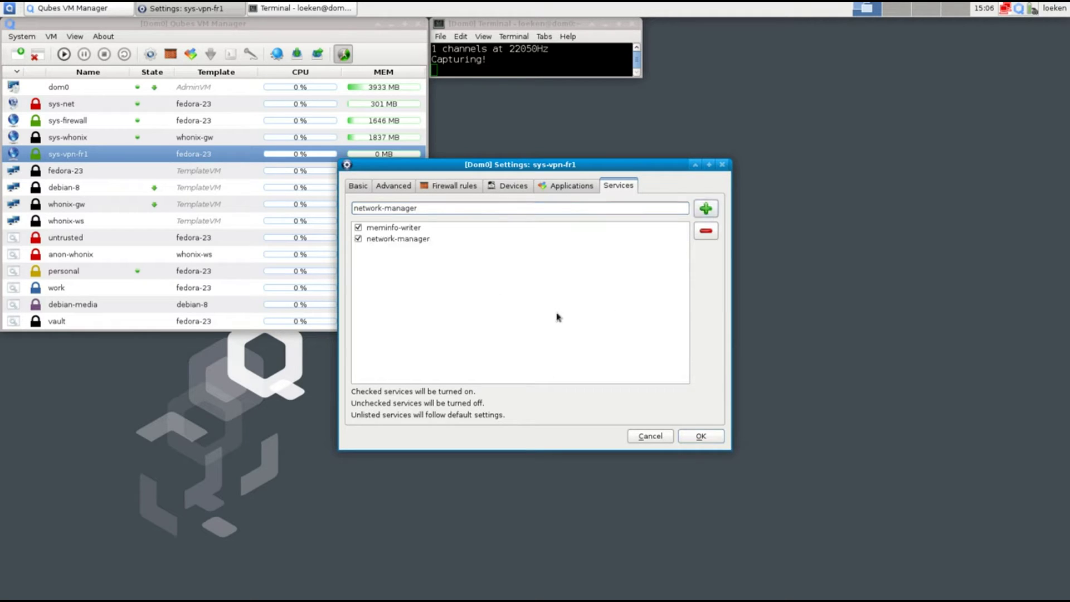
pyautogui.click(687, 440)
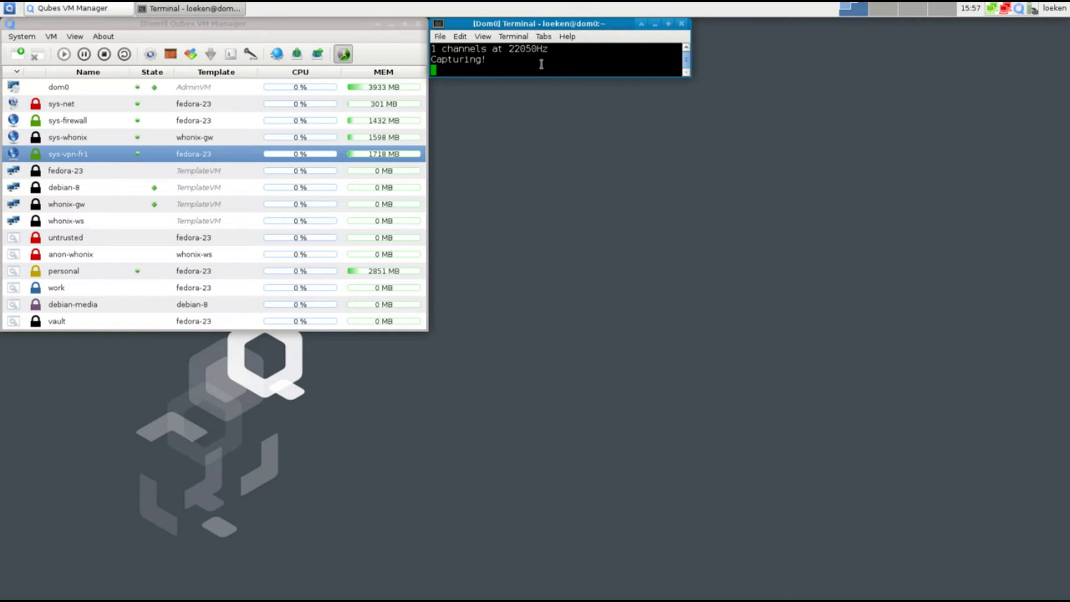
# Open sys-vpn-fr1's NetworkManager Network Connections window and move it beside the terminal
pyautogui.click(992, 10)
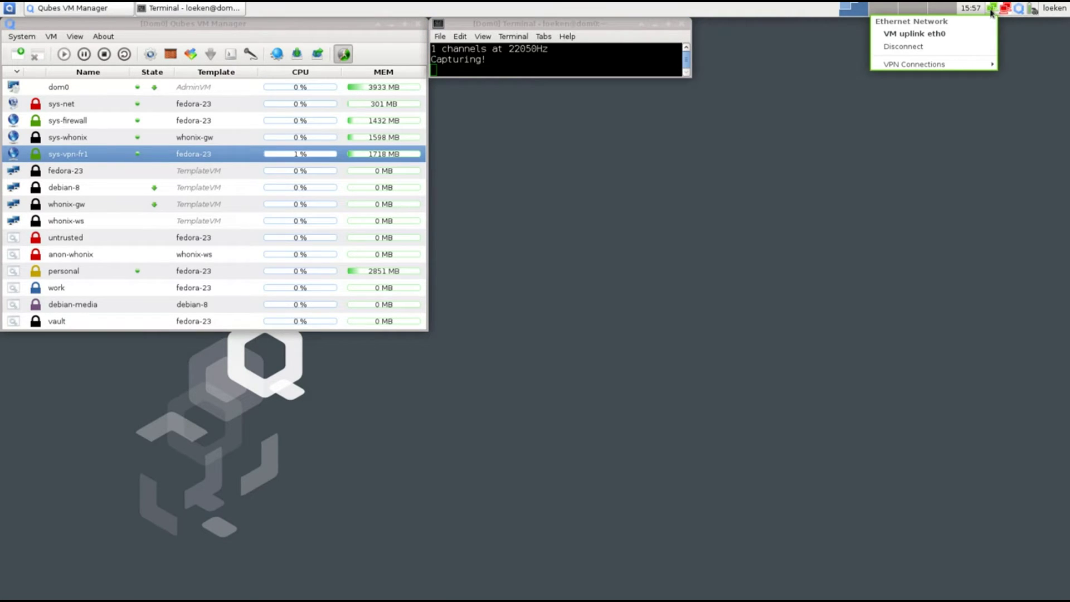
pyautogui.moveTo(920, 65)
pyautogui.click(844, 65)
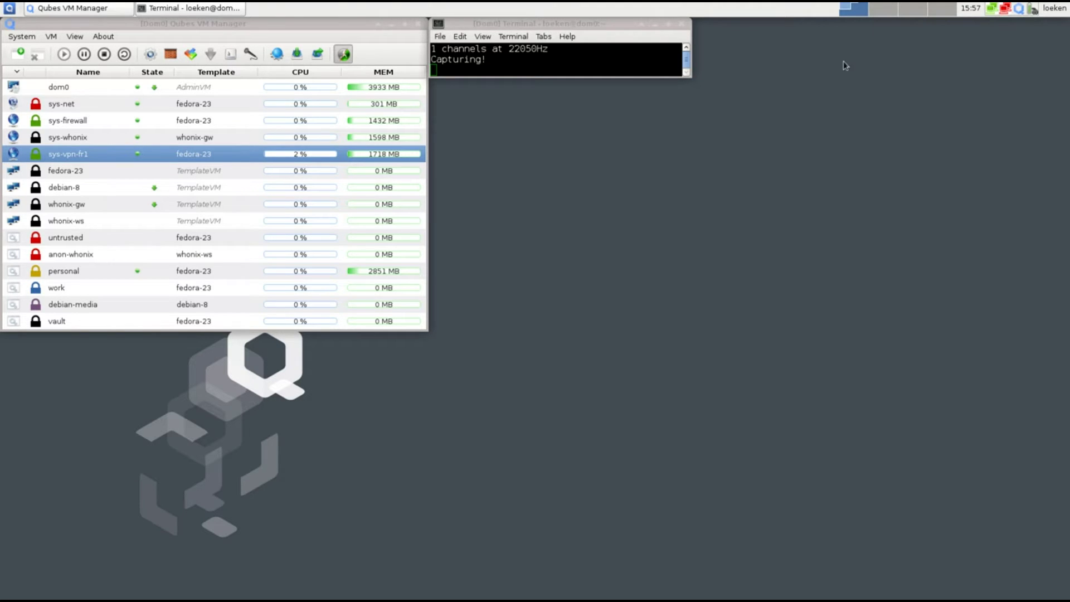
pyautogui.moveTo(540, 216); pyautogui.dragTo(543, 87)
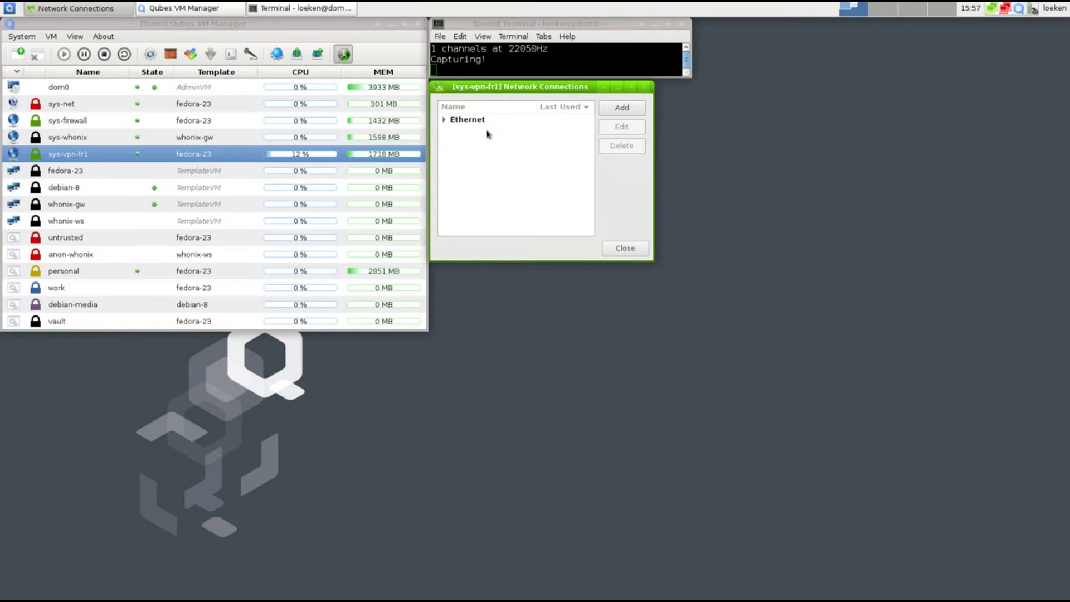
# Launch a terminal in sys-vpn-fr1 from the Qubes application menu
pyautogui.click(9, 9)
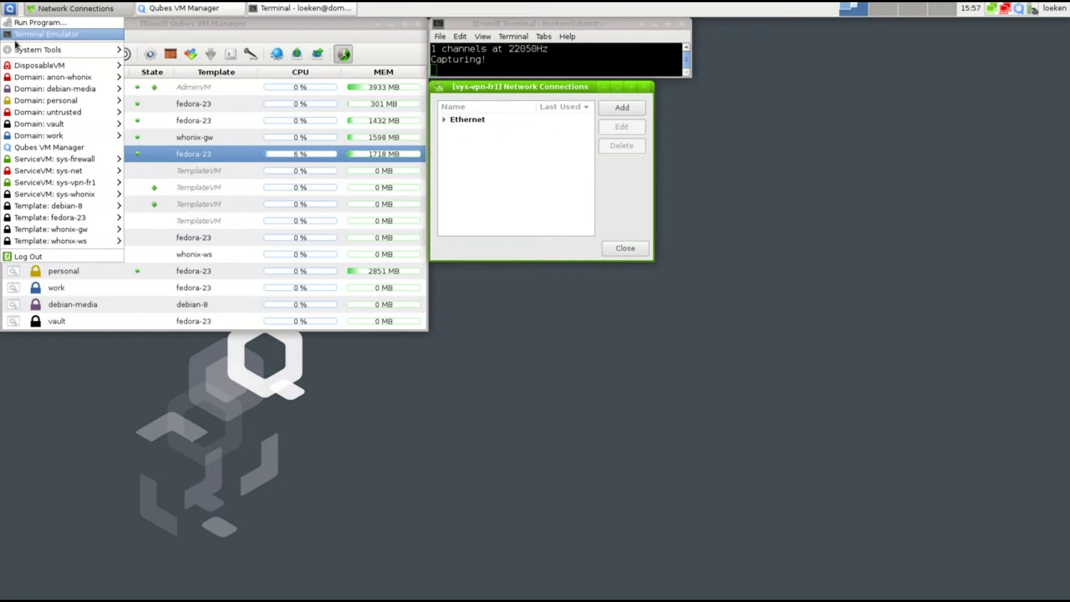
pyautogui.moveTo(69, 184)
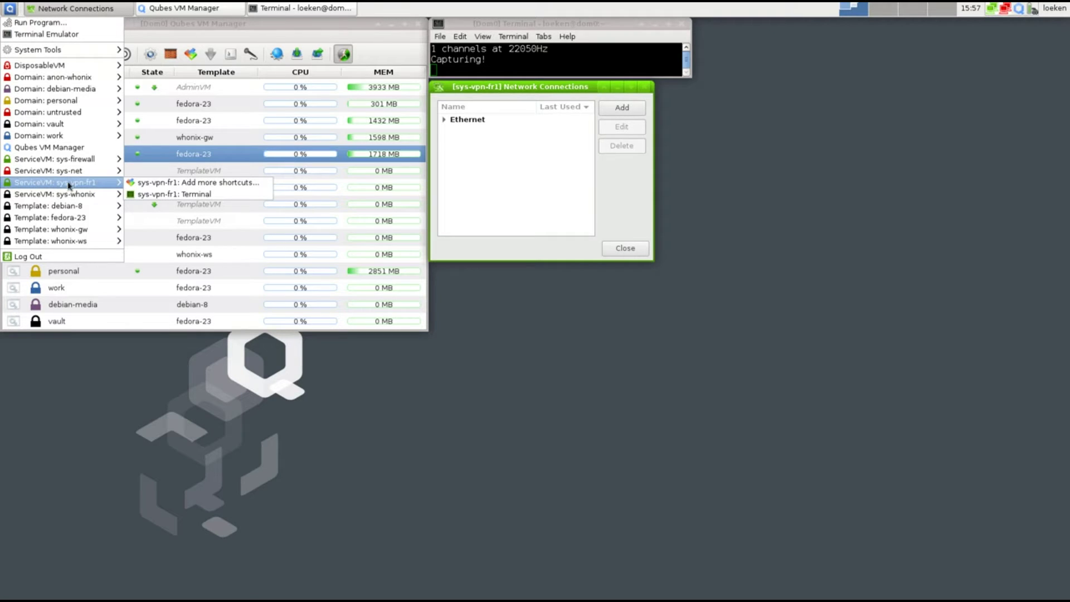
pyautogui.click(151, 196)
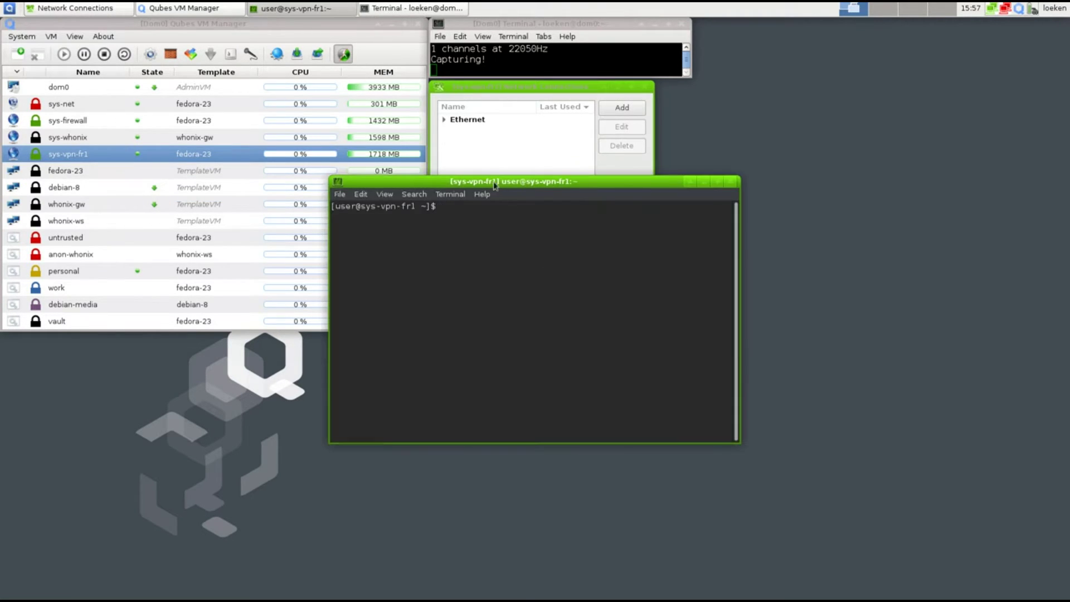
# Create an ime.certs folder in the sys-vpn-fr1 terminal and change into it
pyautogui.moveTo(489, 177); pyautogui.dragTo(592, 276)
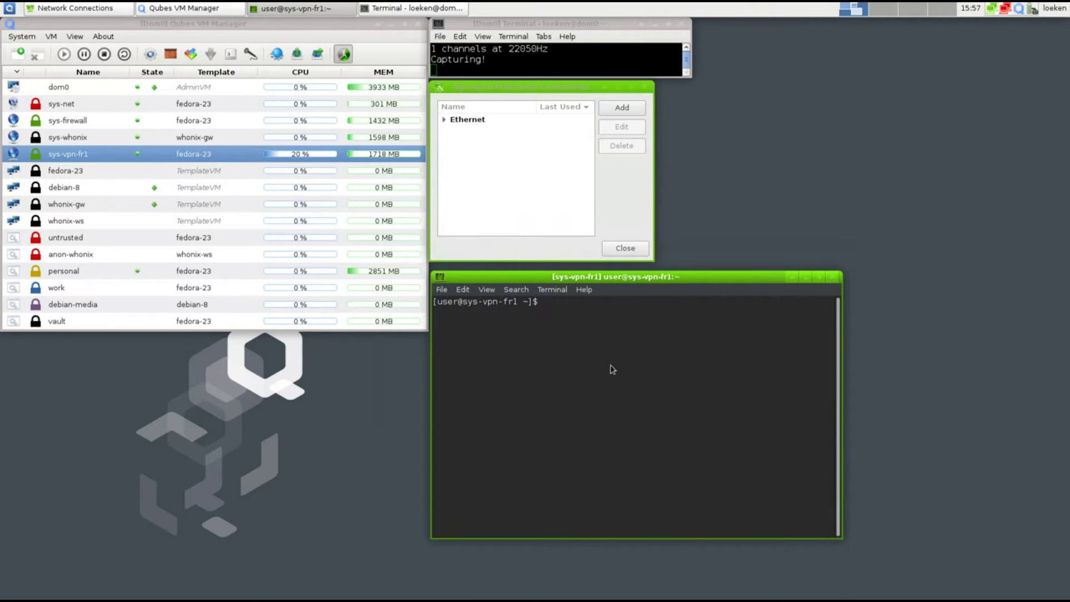
pyautogui.write('mkdir ime.certs')
pyautogui.press('Return')
pyautogui.write('c')
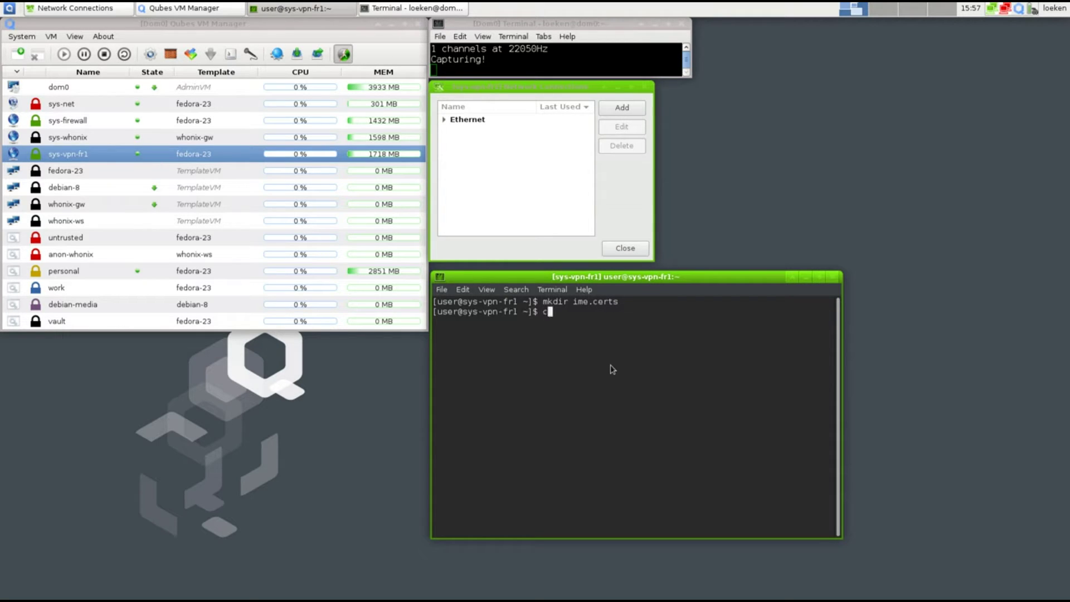
pyautogui.write('d i')
pyautogui.press('Tab')
pyautogui.press('Return')
pyautogui.hotkey('ctrl', 'l')
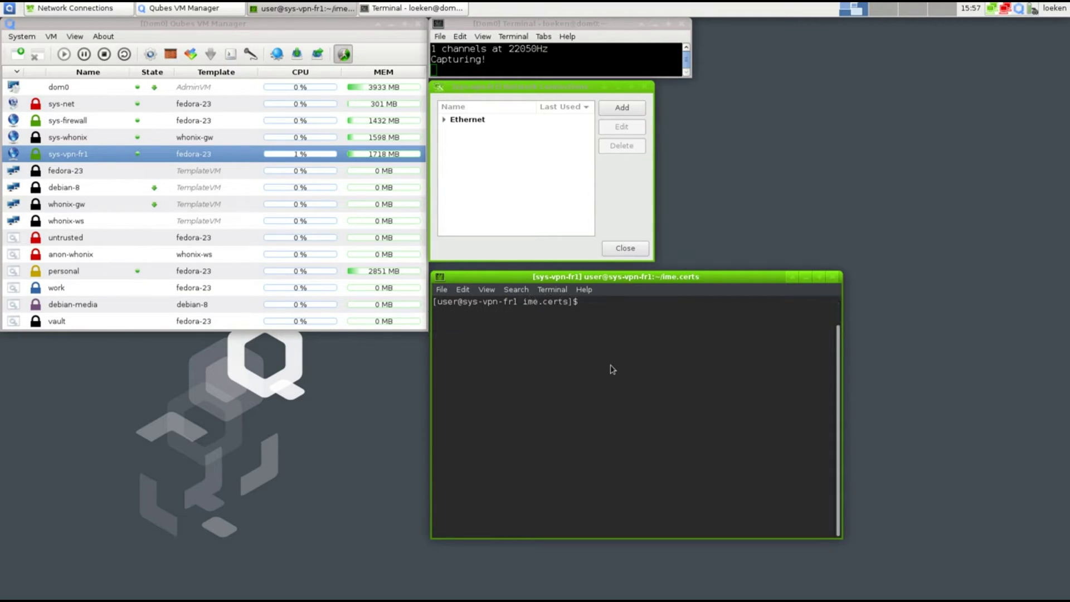
# Download bundle.zip from internetz.me/repo/certs/linux with wget
pyautogui.write('wget https://internetz.mm')
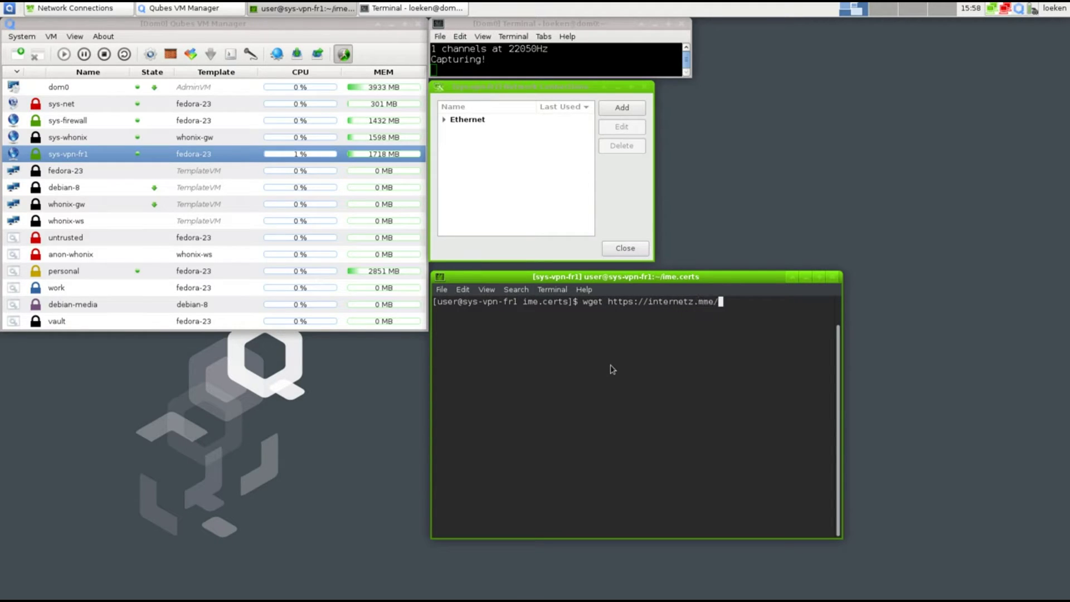
pyautogui.press('BackSpace')
pyautogui.write('e/repo/certs/linux/buund')
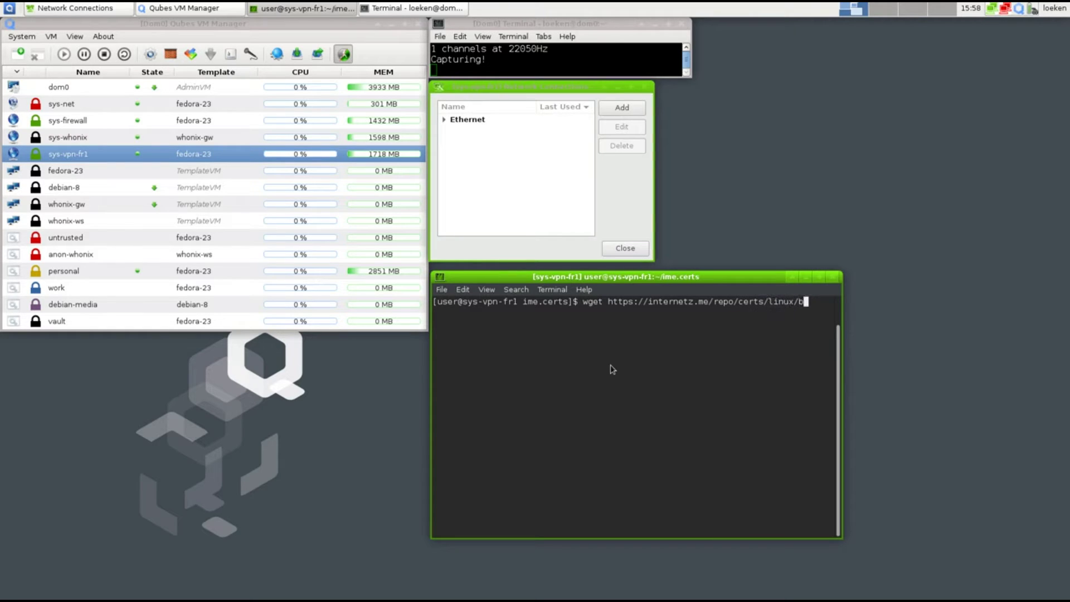
pyautogui.press('BackSpace')
pyautogui.press('BackSpace')
pyautogui.press('BackSpace')
pyautogui.write('ndle.zip')
pyautogui.press('Return')
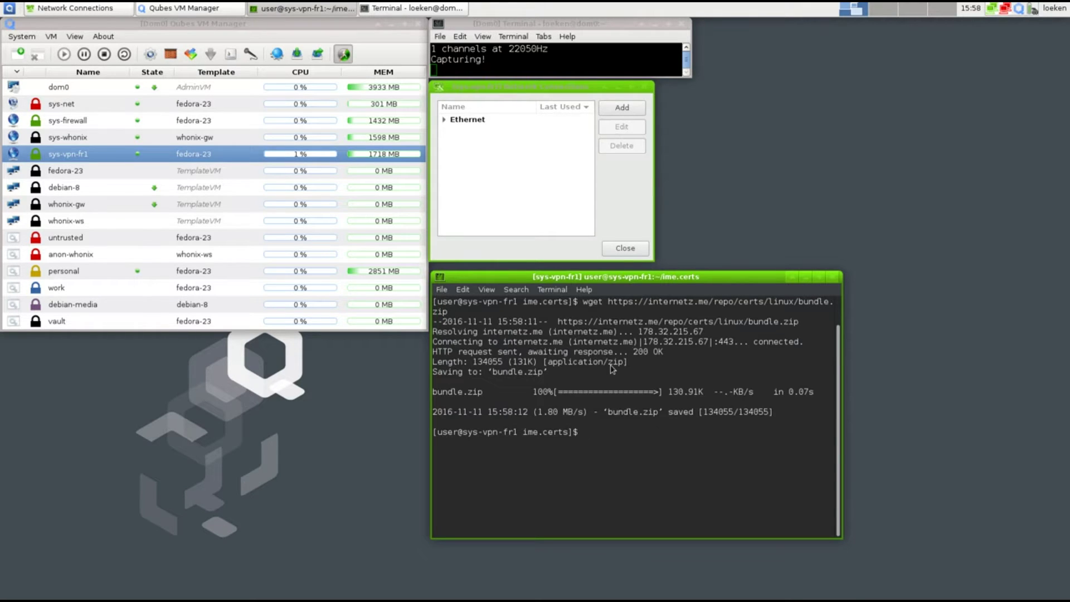
# Unzip bundle.zip and list the extracted files with ls -lhg
pyautogui.write('unzip bundle.zip')
pyautogui.press('Return')
pyautogui.hotkey('ctrl', 'l')
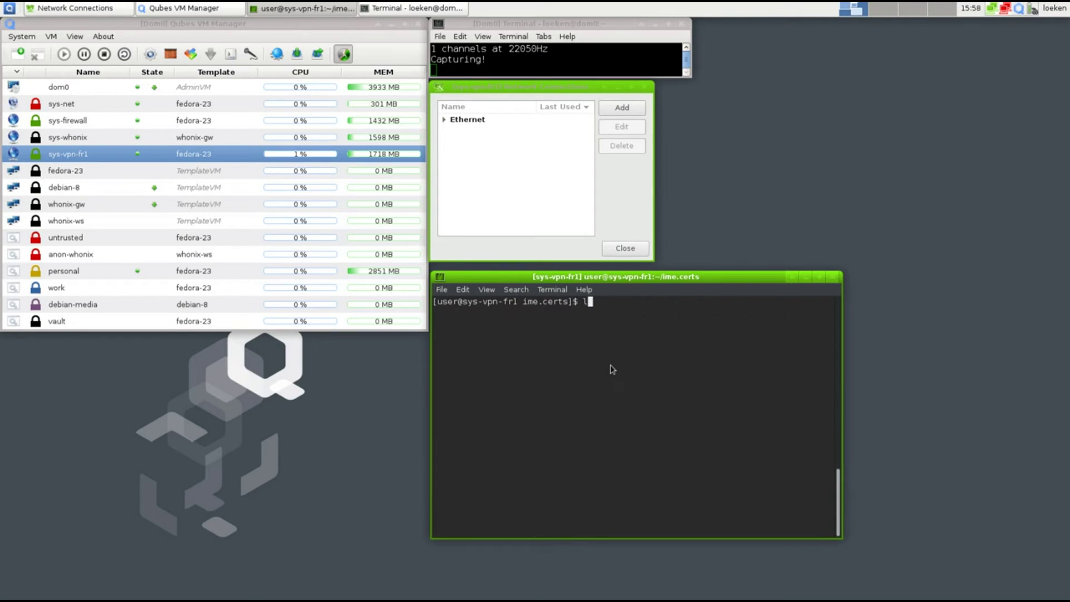
pyautogui.write('ls -lhg')
pyautogui.press('Return')
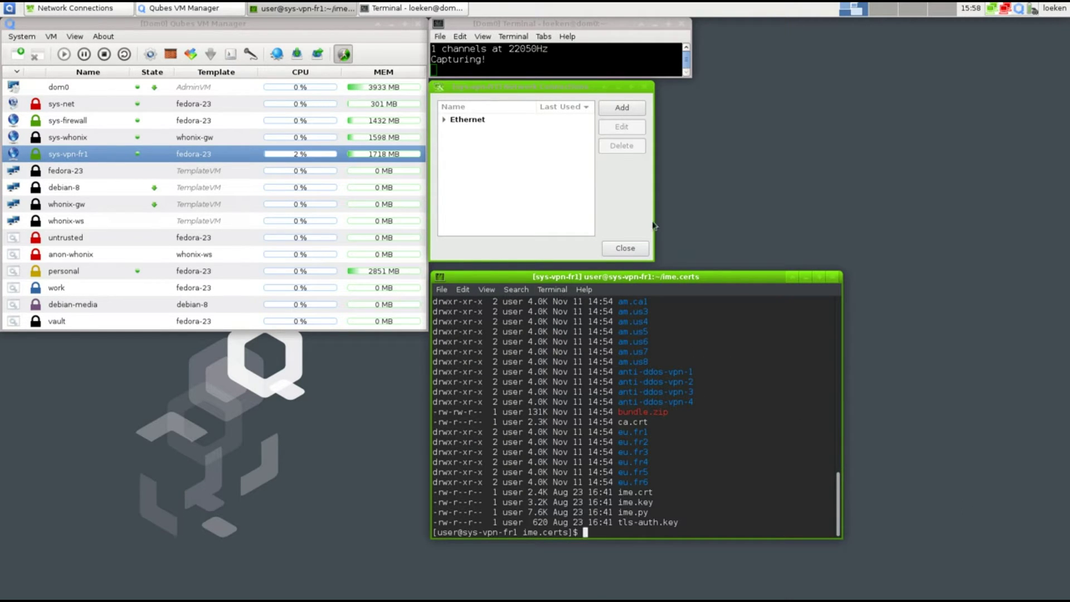
# Add a new connection of type 'import a saved VPN configuration'
pyautogui.click(524, 169)
pyautogui.click(623, 108)
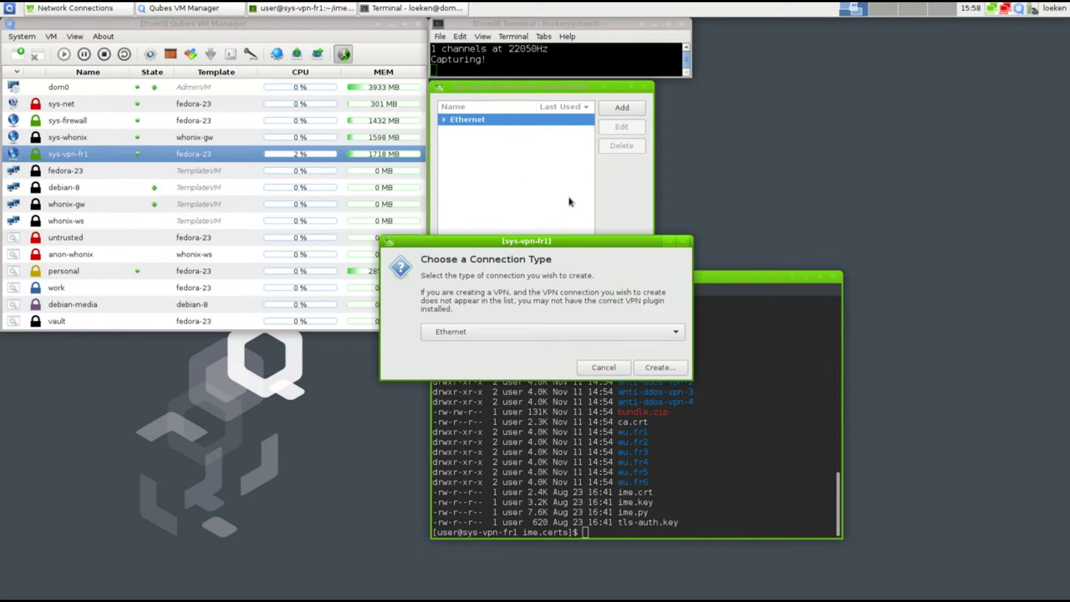
pyautogui.click(501, 334)
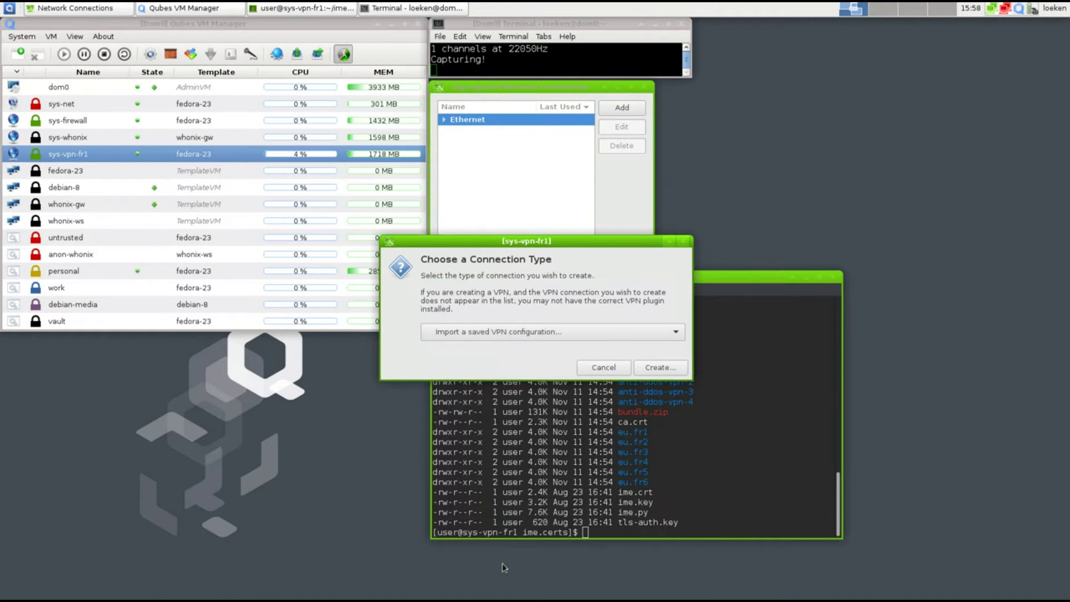
pyautogui.click(657, 366)
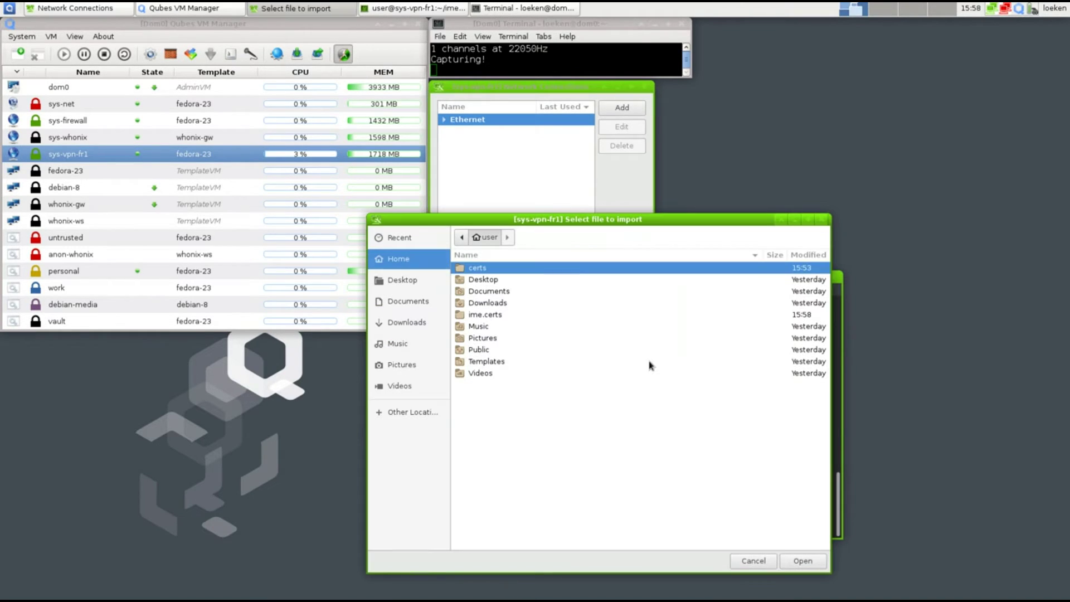
# Import eu.fr1.cdn.internetz.me.ovpn from the ime.certs/eu.fr1 folder
pyautogui.doubleClick(487, 316)
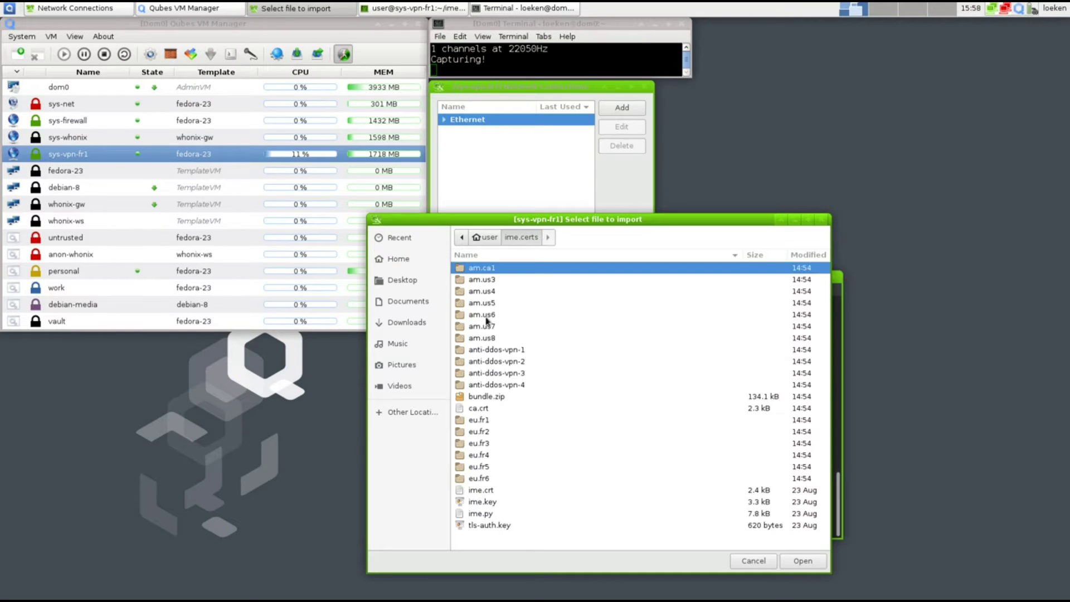
pyautogui.click(478, 421)
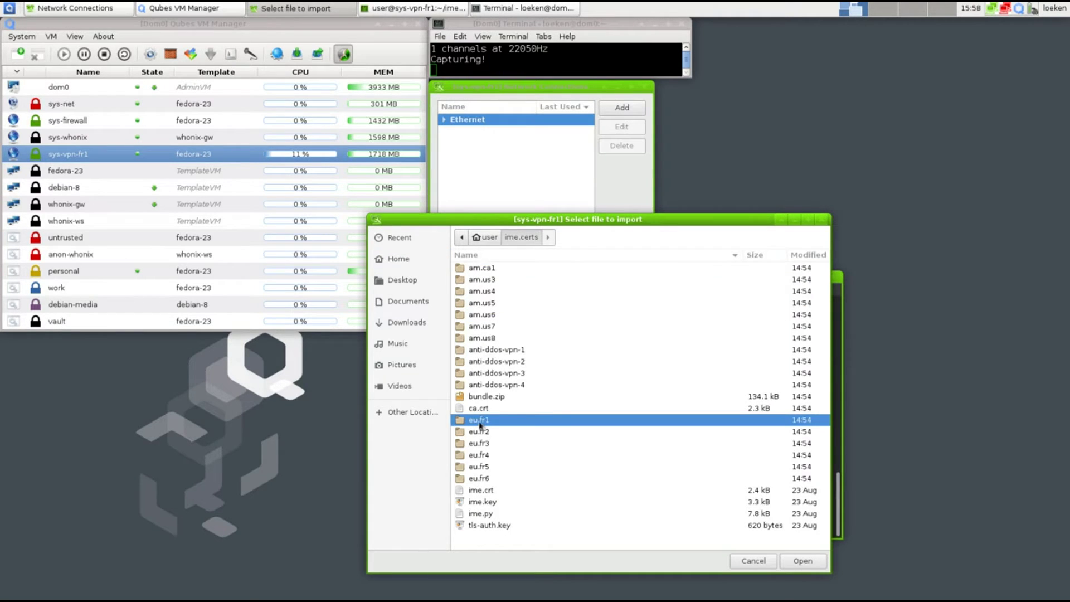
pyautogui.doubleClick(479, 422)
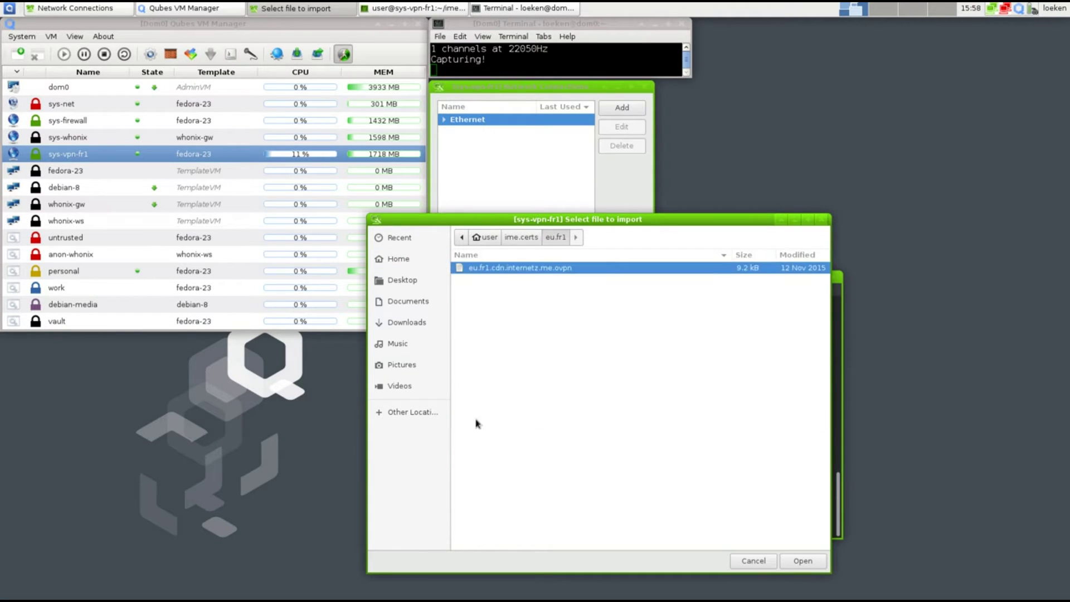
pyautogui.doubleClick(520, 269)
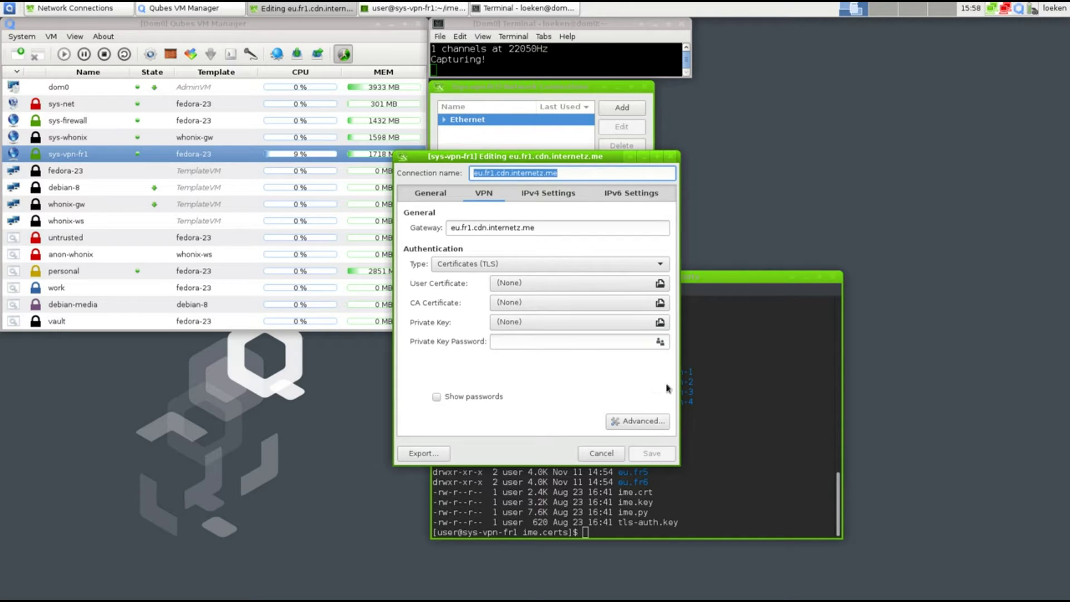
pyautogui.click(737, 385)
pyautogui.write('gedit eu.fr')
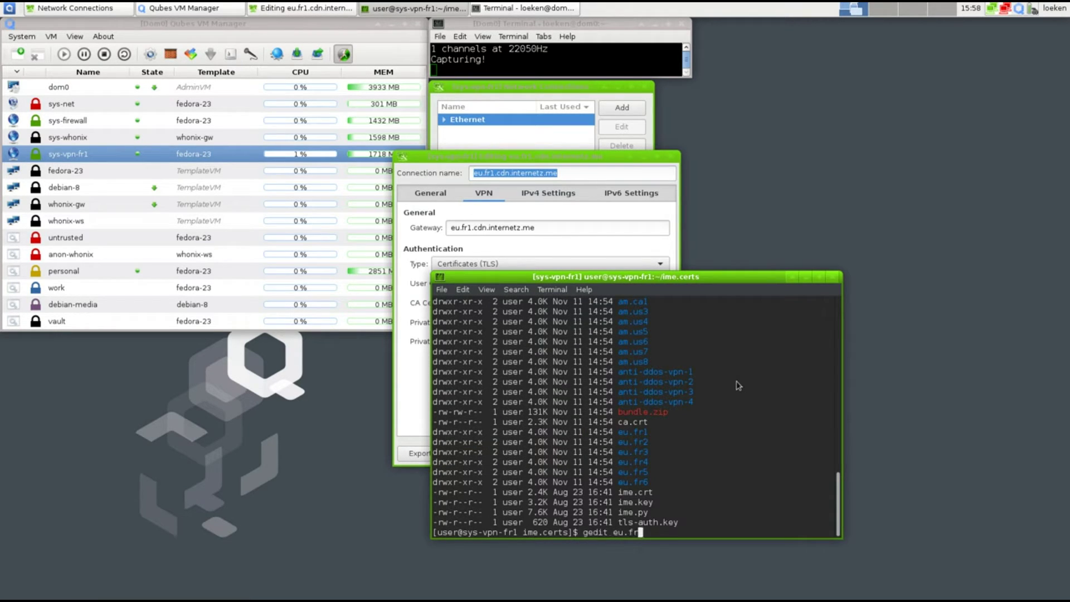
pyautogui.write('1/eu.fr1.cdn.internetz.me.ovpn')
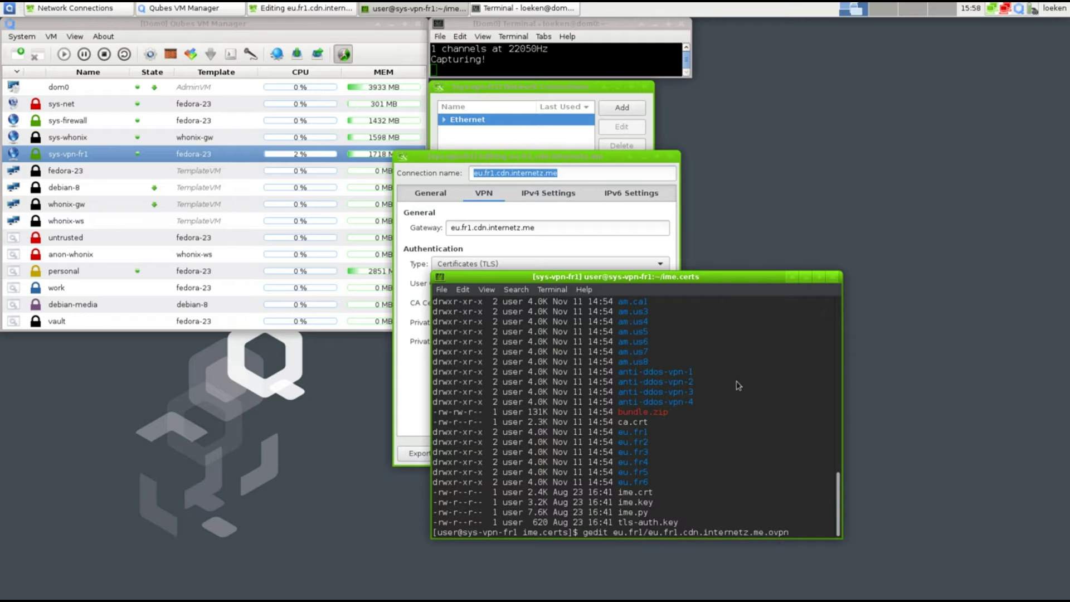
pyautogui.press('Return')
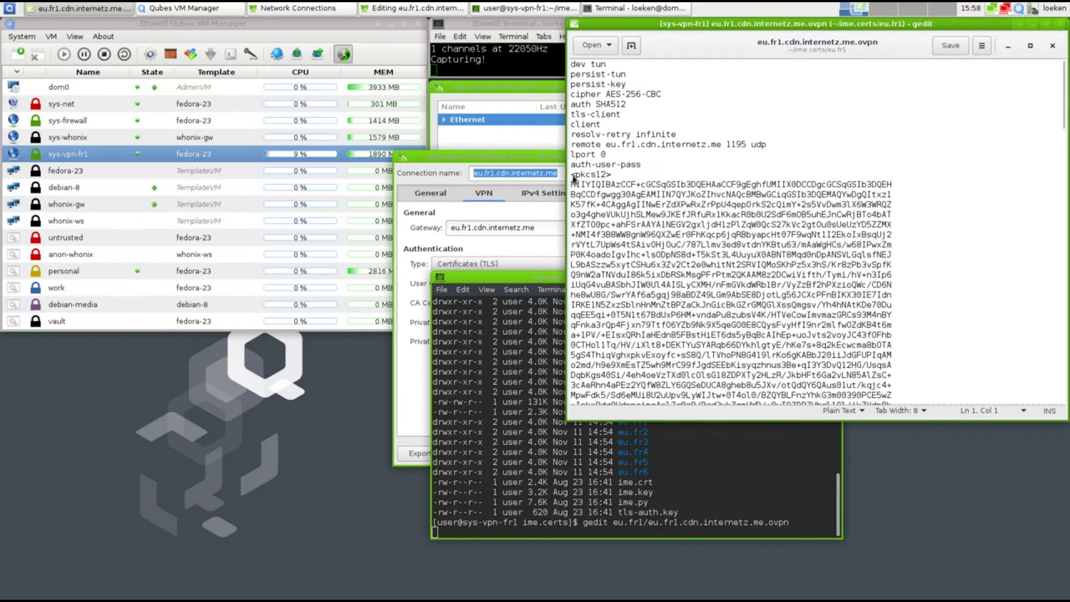
pyautogui.moveTo(572, 177); pyautogui.dragTo(711, 297)
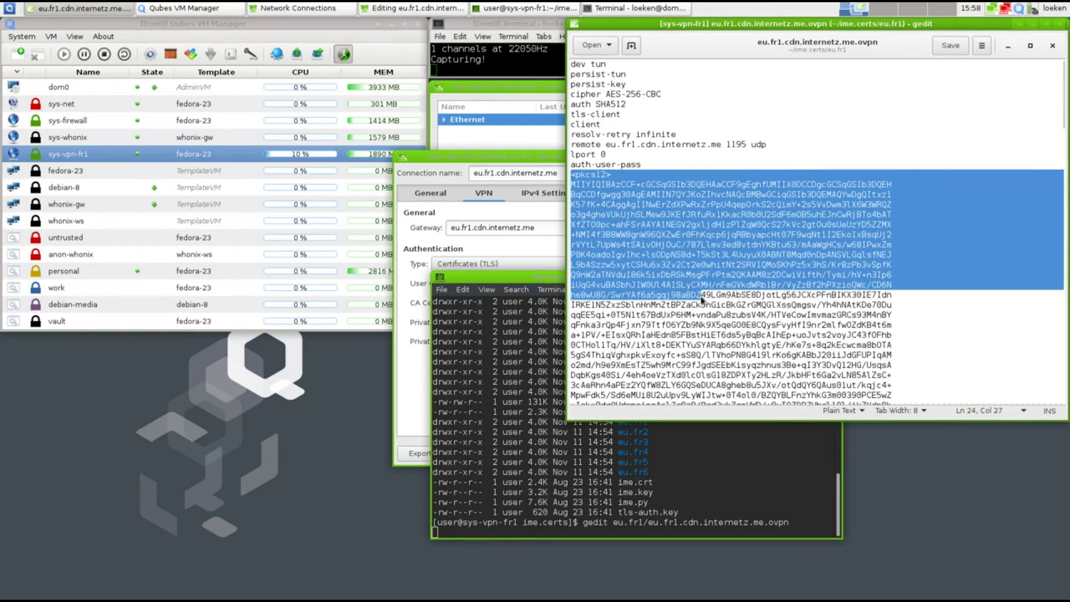
pyautogui.scroll(-5, 702, 301)
pyautogui.scroll(-20, 701, 301)
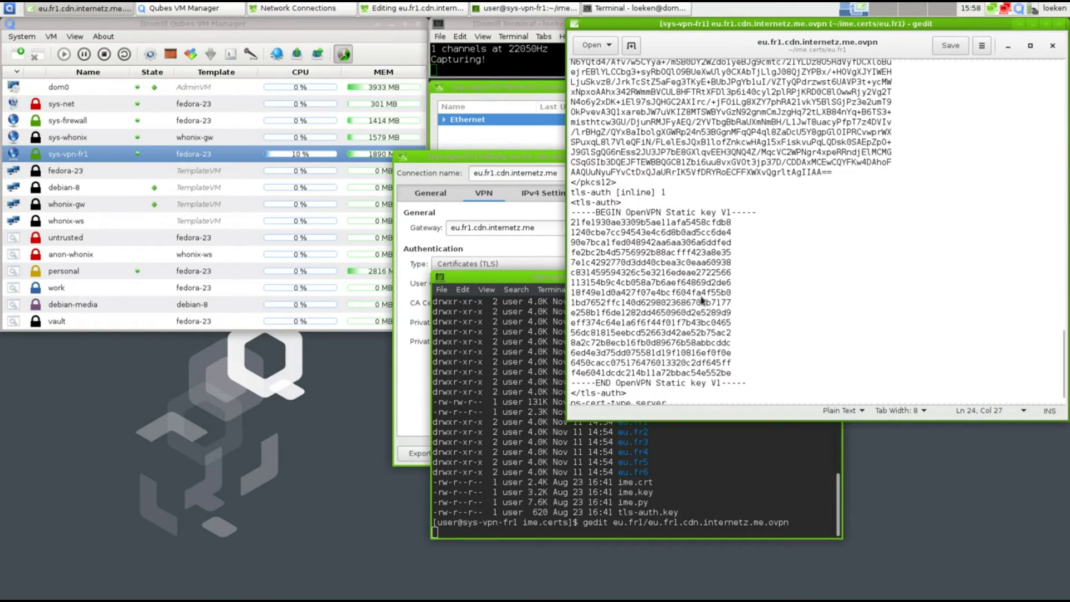
pyautogui.moveTo(574, 202); pyautogui.dragTo(732, 329)
pyautogui.hotkey('ctrl', 'c')
pyautogui.scroll(20, 705, 294)
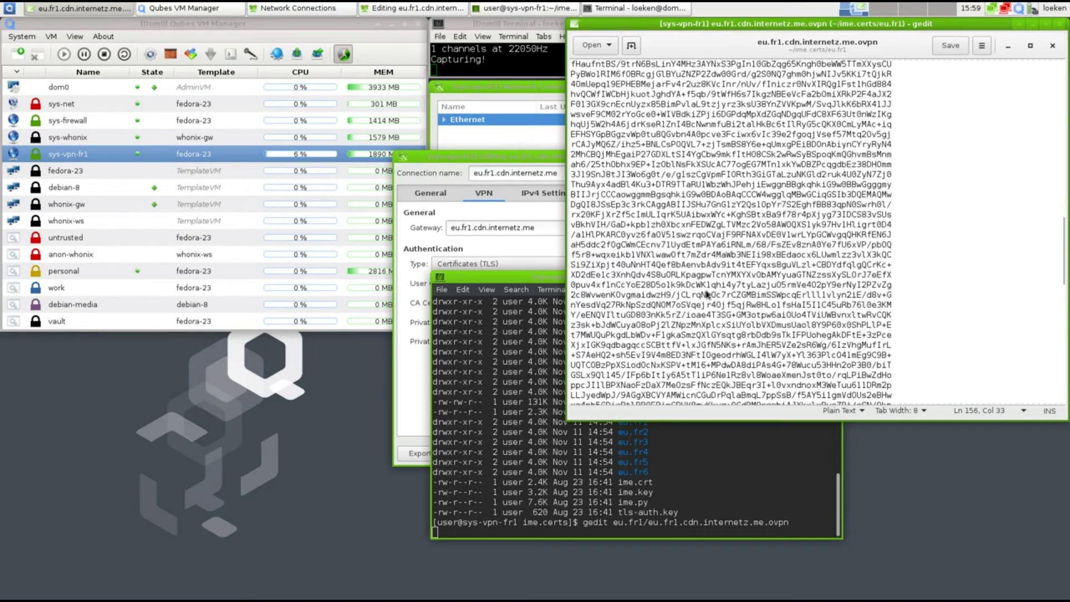
pyautogui.middleClick(705, 285)
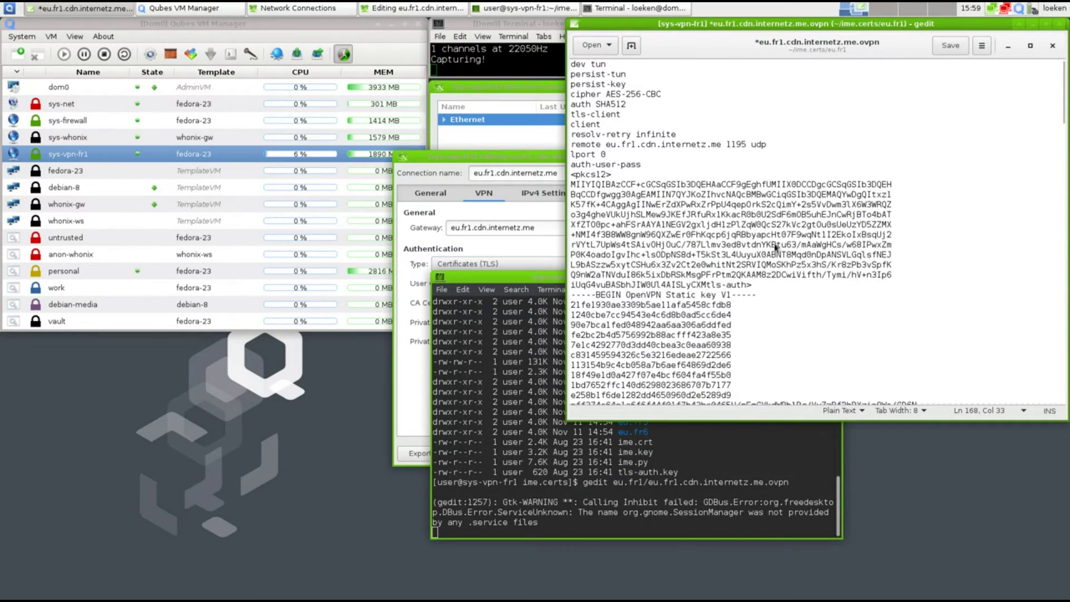
pyautogui.click(1060, 23)
pyautogui.click(705, 265)
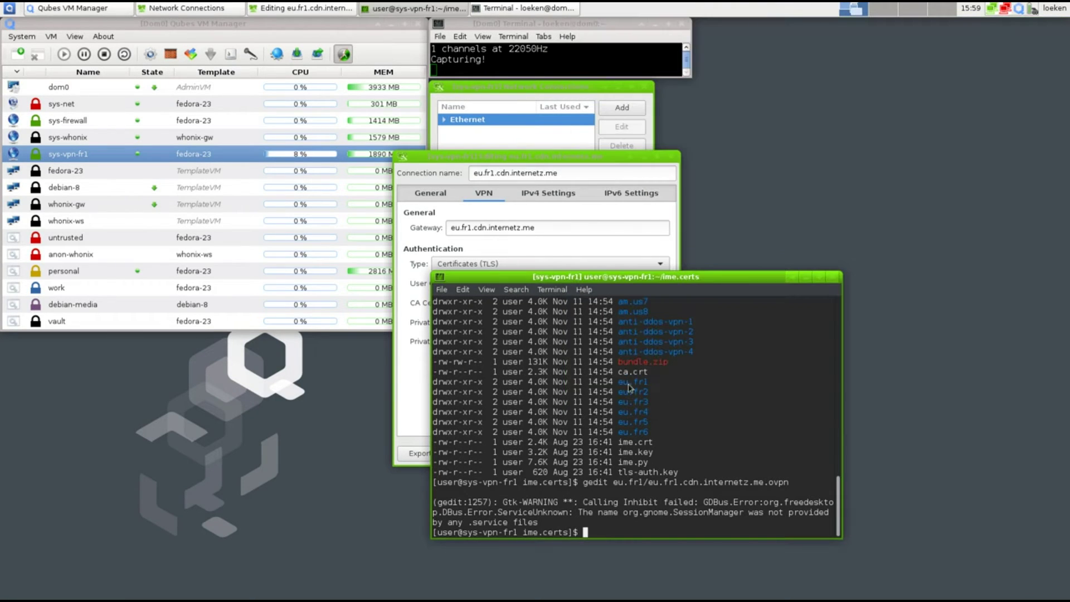
# Set ime.crt from the ime.certs folder as the VPN's user certificate
pyautogui.click(532, 287)
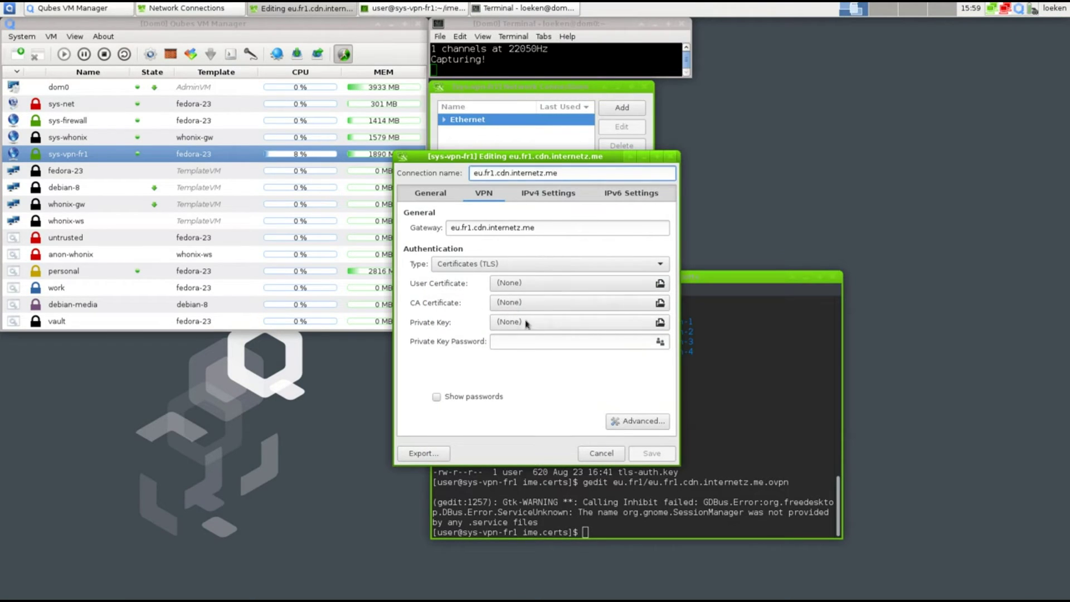
pyautogui.click(514, 285)
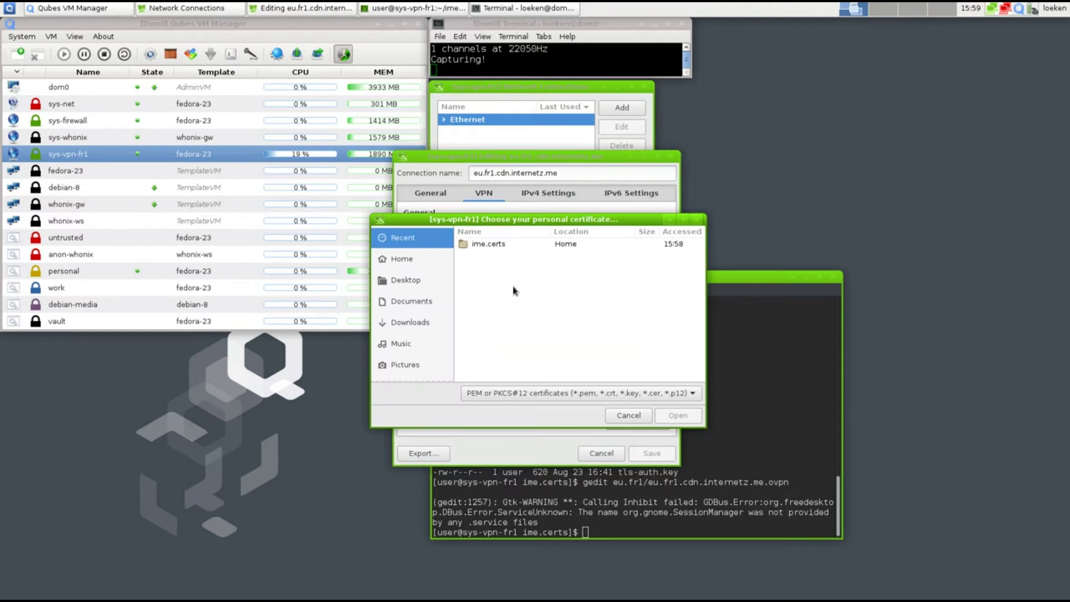
pyautogui.click(469, 248)
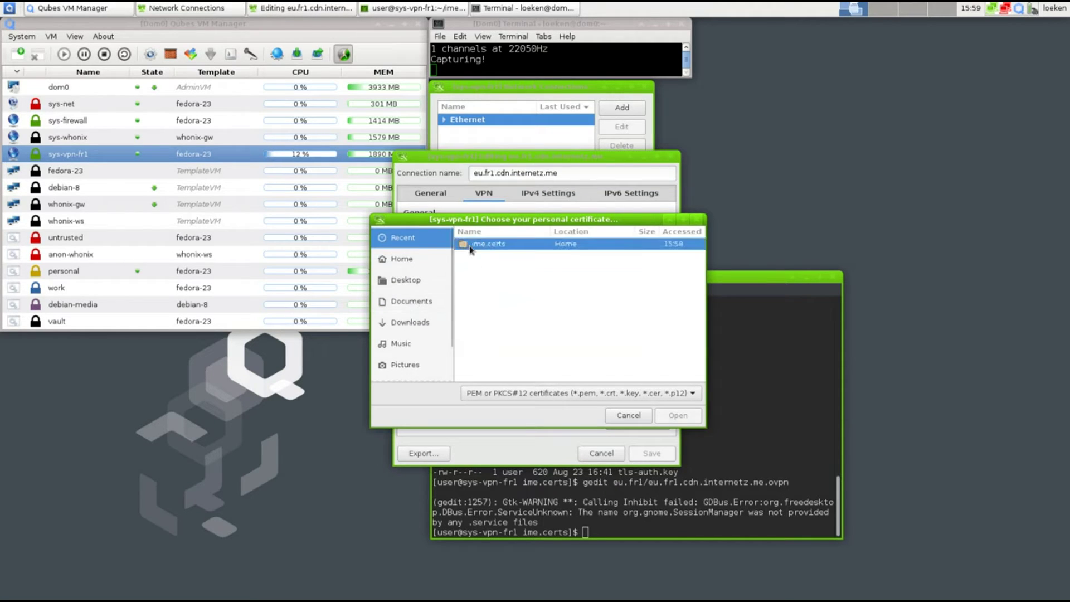
pyautogui.doubleClick(470, 248)
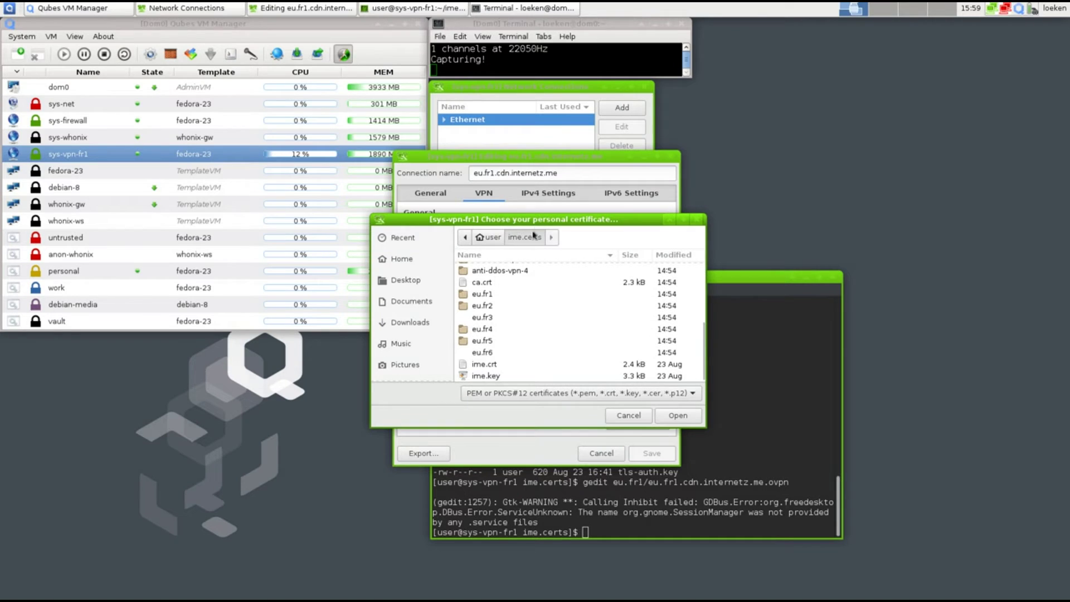
pyautogui.moveTo(534, 219); pyautogui.dragTo(839, 191)
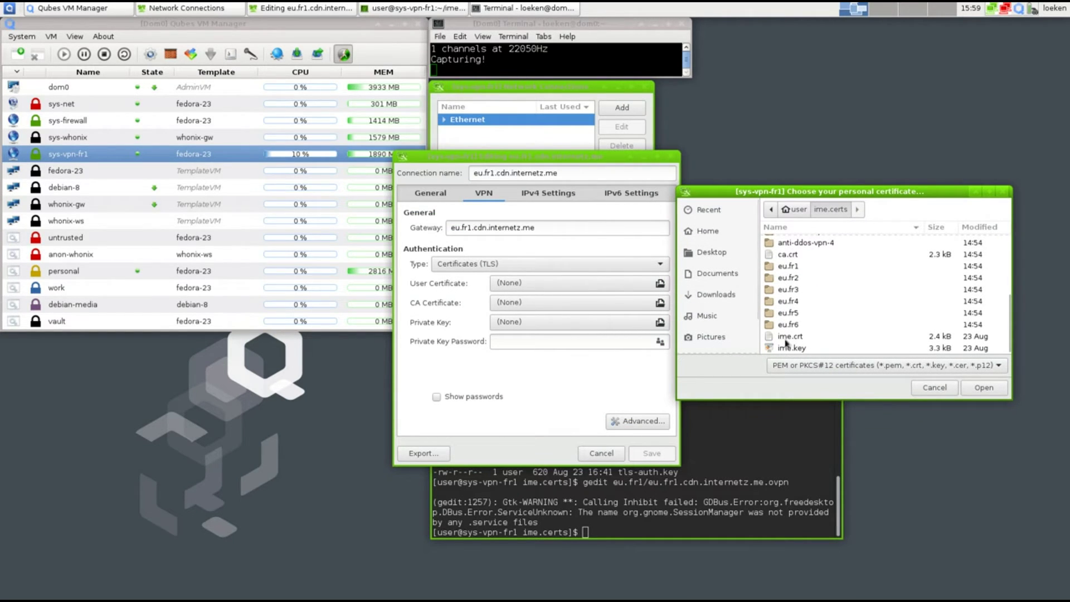
pyautogui.doubleClick(802, 336)
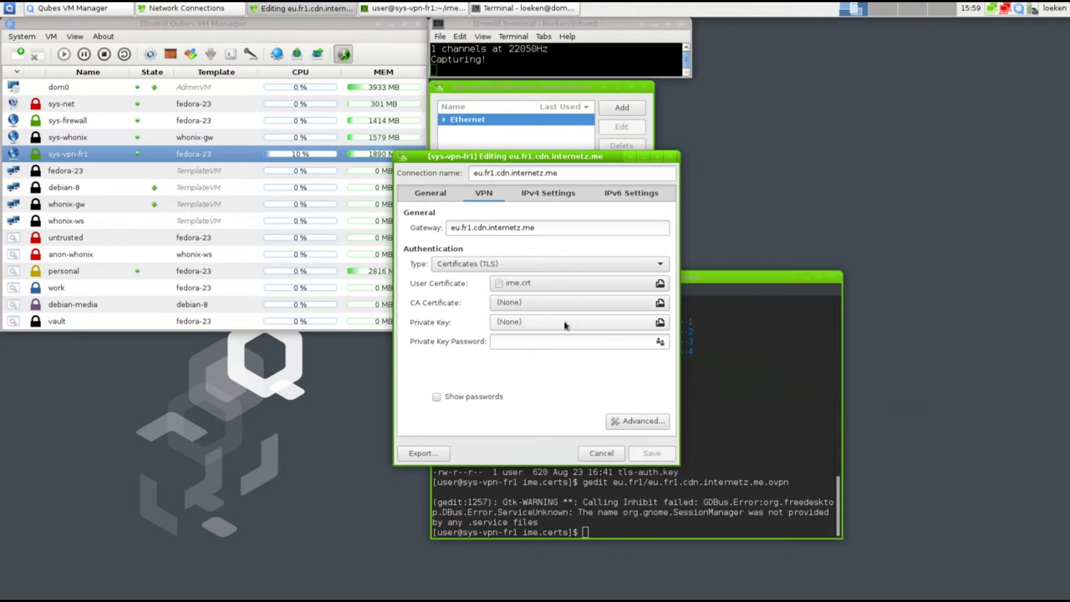
# Set ca.crt as the CA certificate and ime.key as the private key
pyautogui.click(531, 302)
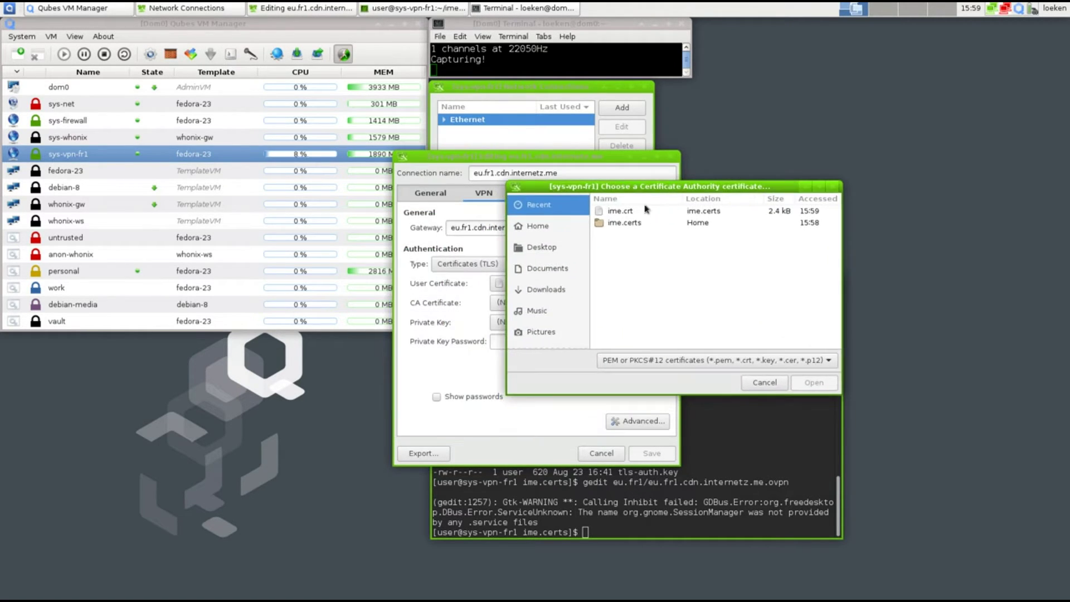
pyautogui.doubleClick(624, 223)
pyautogui.scroll(-5, 639, 262)
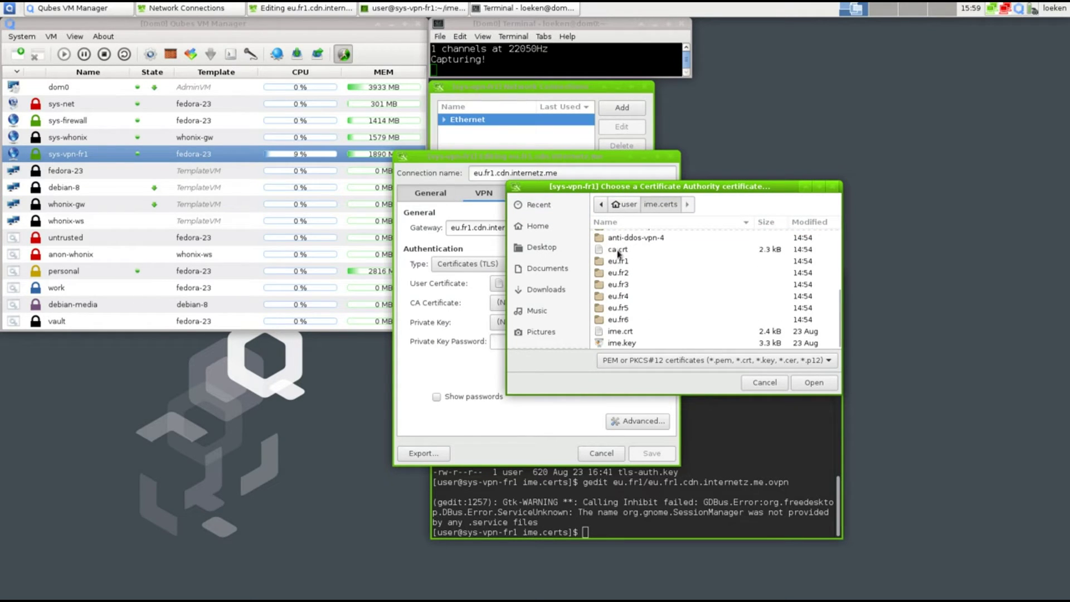
pyautogui.doubleClick(619, 251)
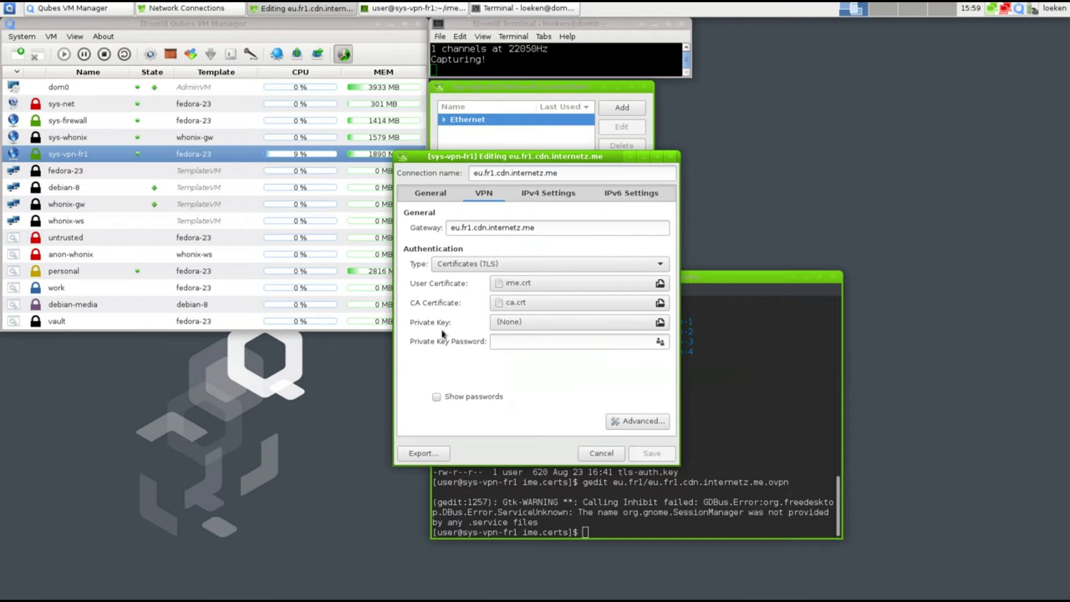
pyautogui.click(521, 323)
pyautogui.click(489, 269)
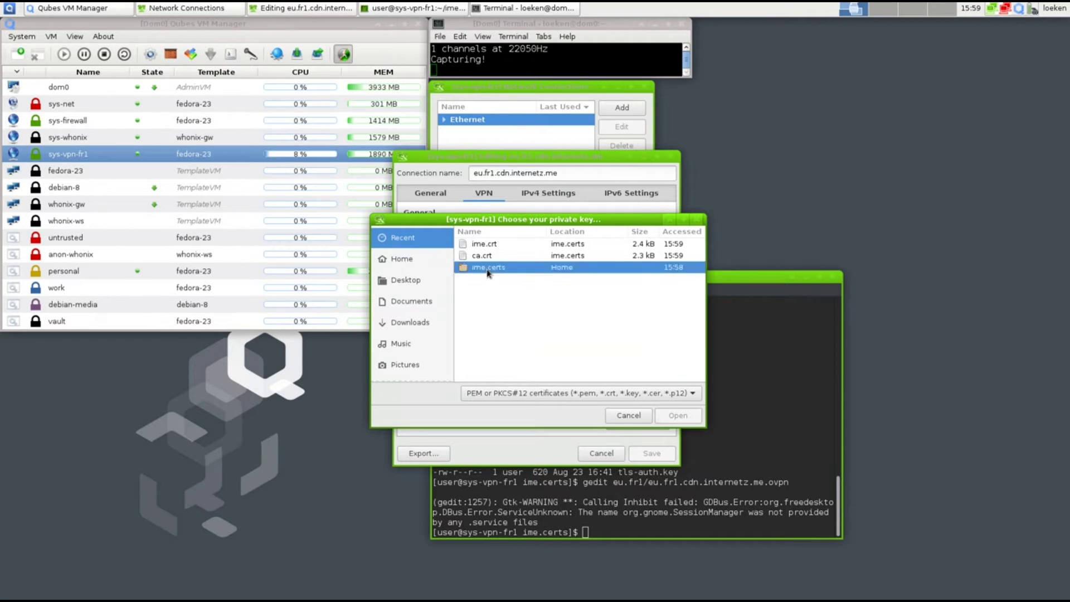
pyautogui.doubleClick(488, 269)
pyautogui.scroll(-3, 501, 313)
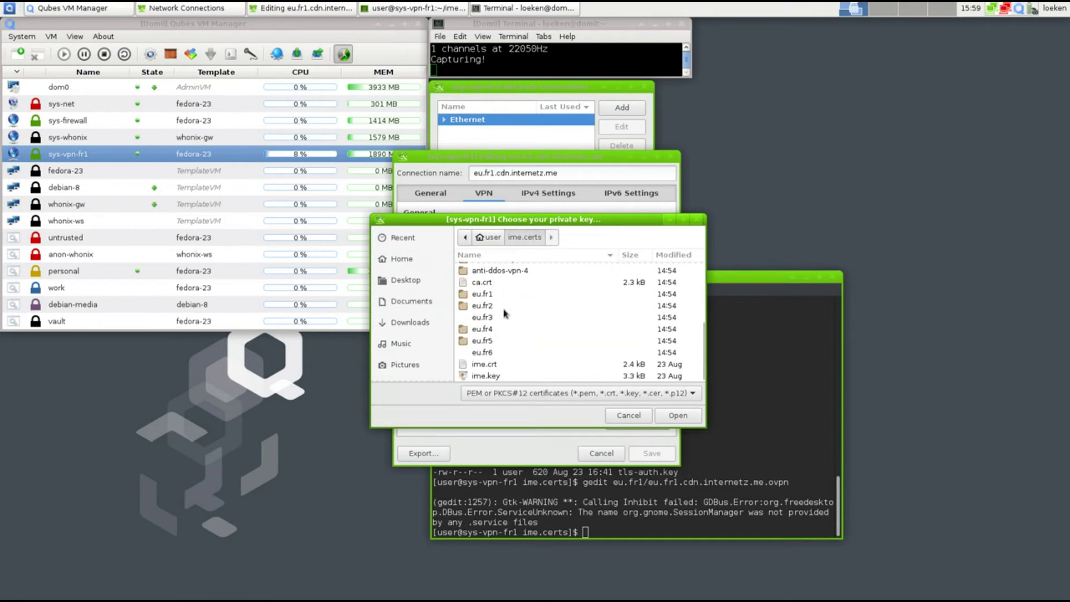
pyautogui.doubleClick(485, 376)
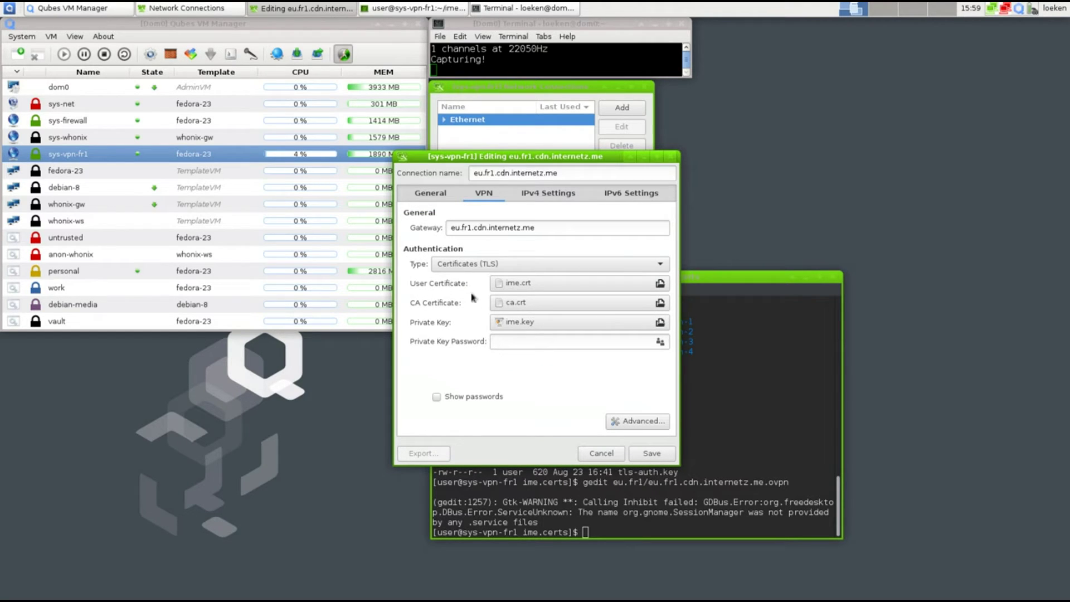
pyautogui.click(470, 266)
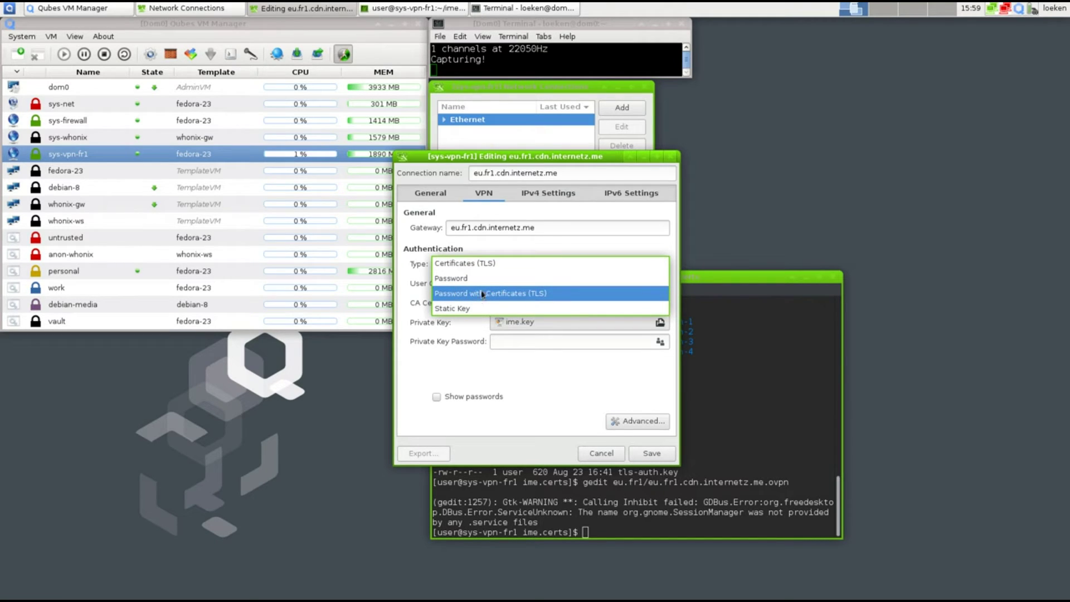
# Switch authentication to Password with Certificates (TLS) and enter the VPN account username and password
pyautogui.click(499, 296)
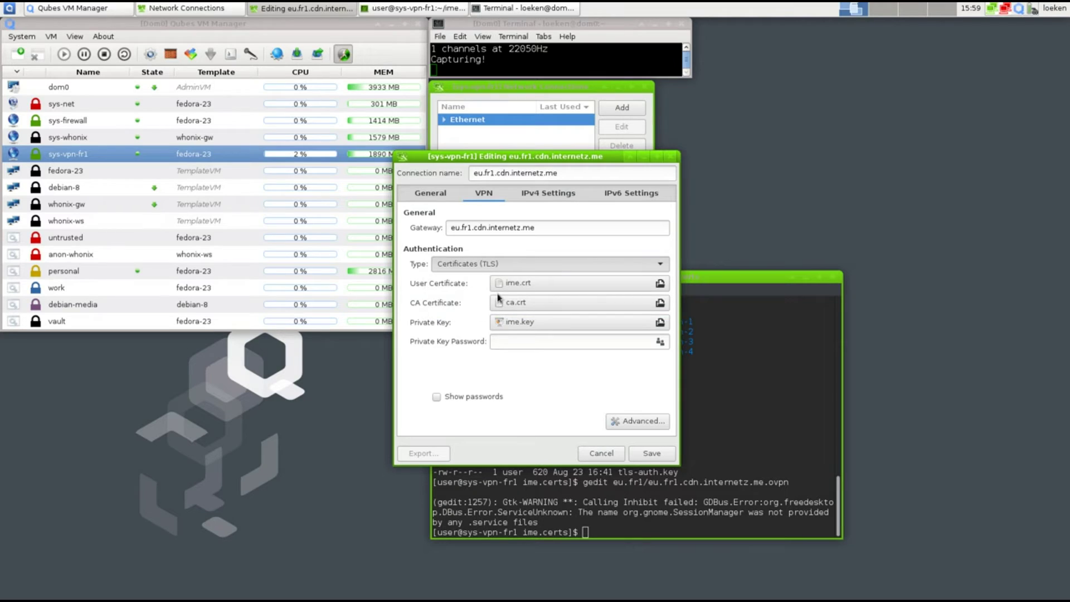
pyautogui.click(518, 284)
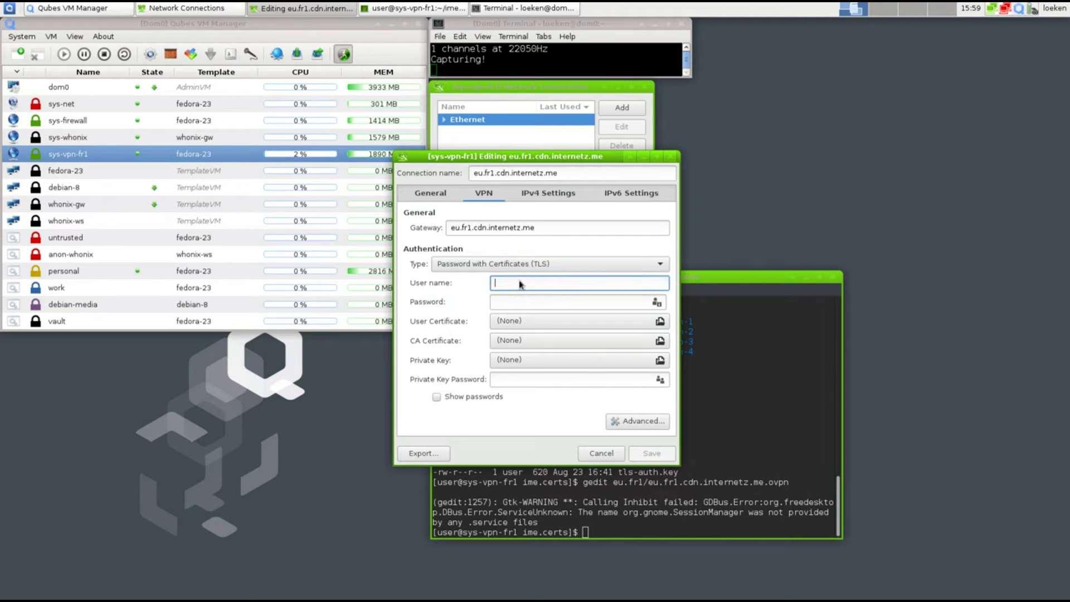
pyautogui.press('Tab')
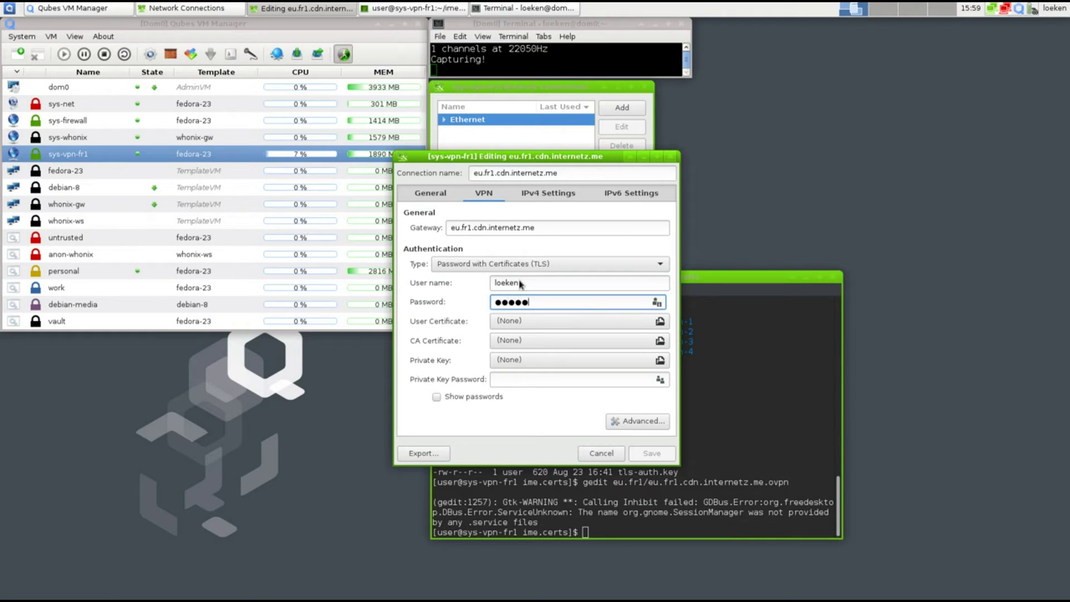
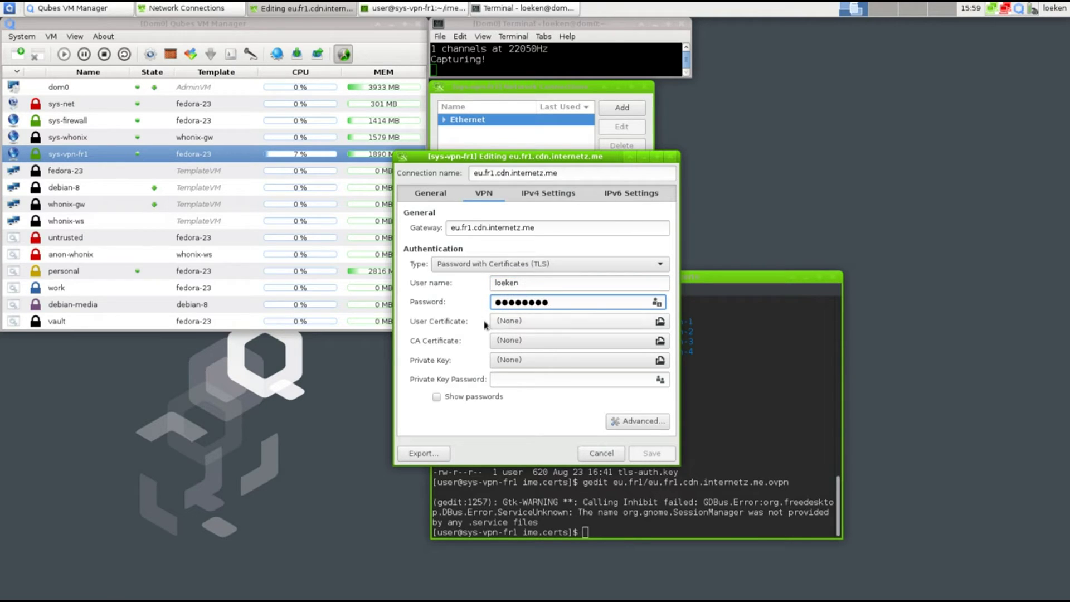
# Re-assign ime.crt, ca.crt and ime.key as user certificate, CA certificate and private key
pyautogui.click(529, 325)
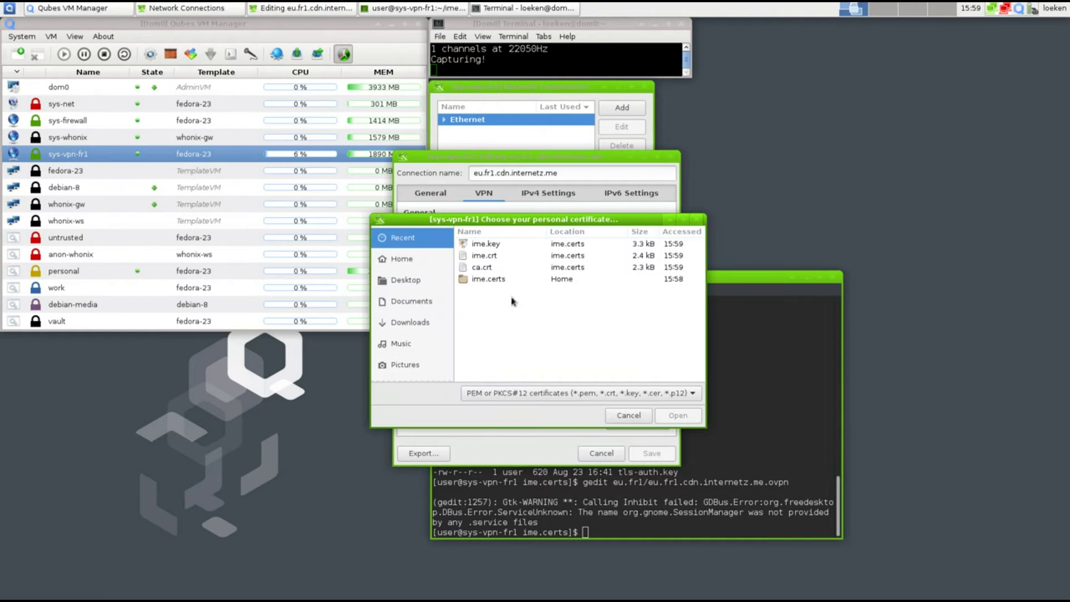
pyautogui.moveTo(529, 224); pyautogui.dragTo(701, 84)
pyautogui.doubleClick(660, 116)
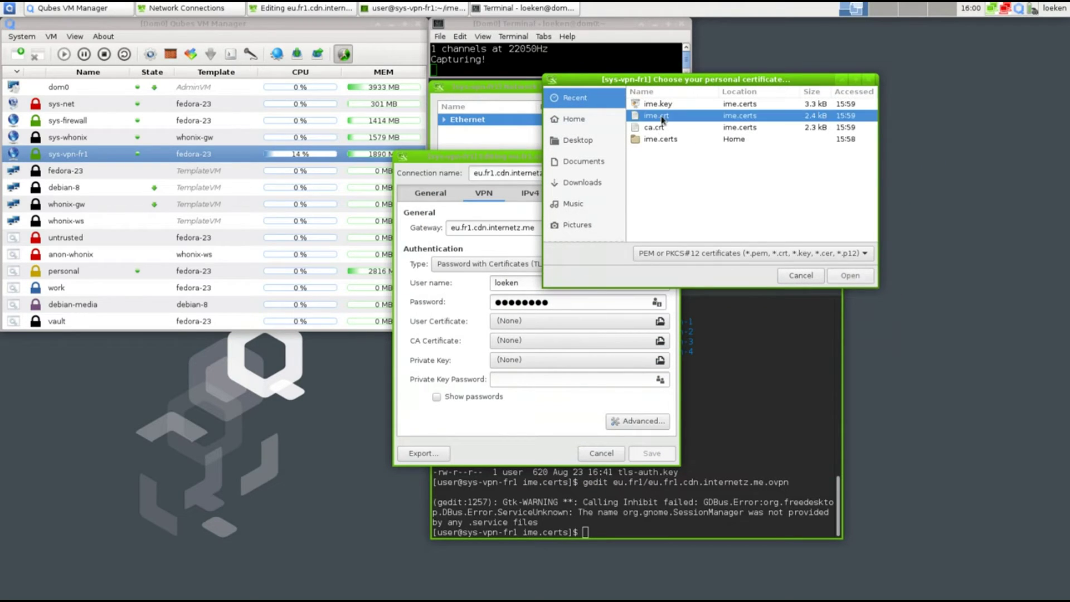
pyautogui.click(517, 345)
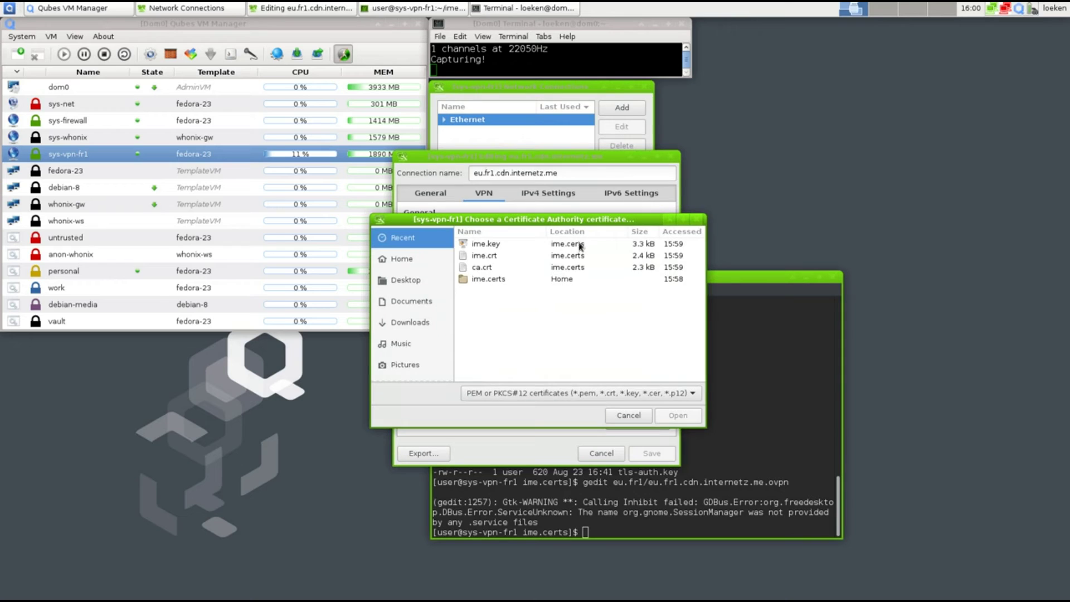
pyautogui.doubleClick(480, 271)
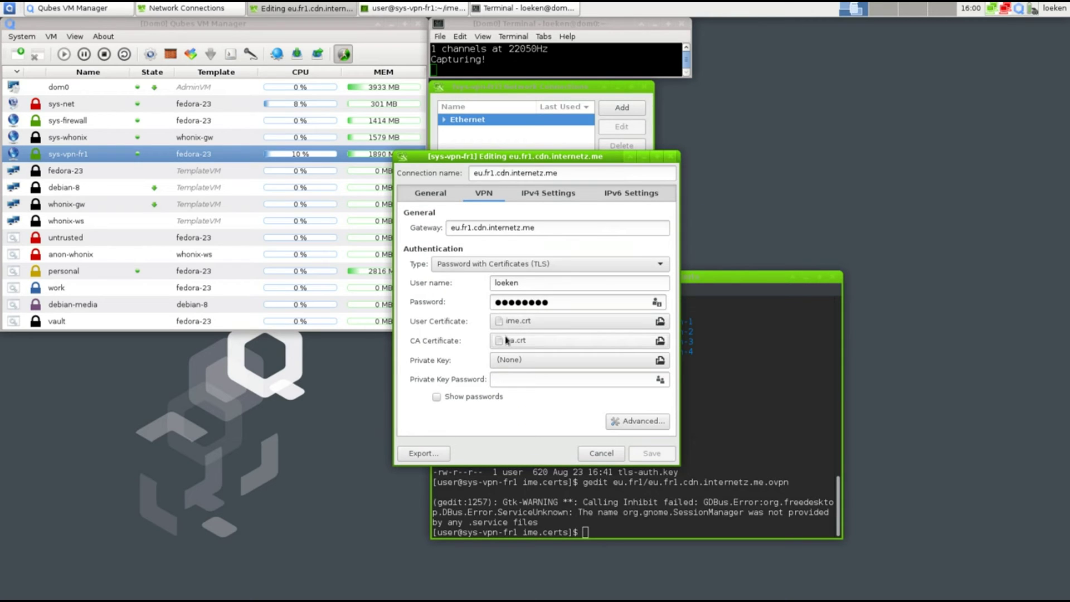
pyautogui.click(517, 360)
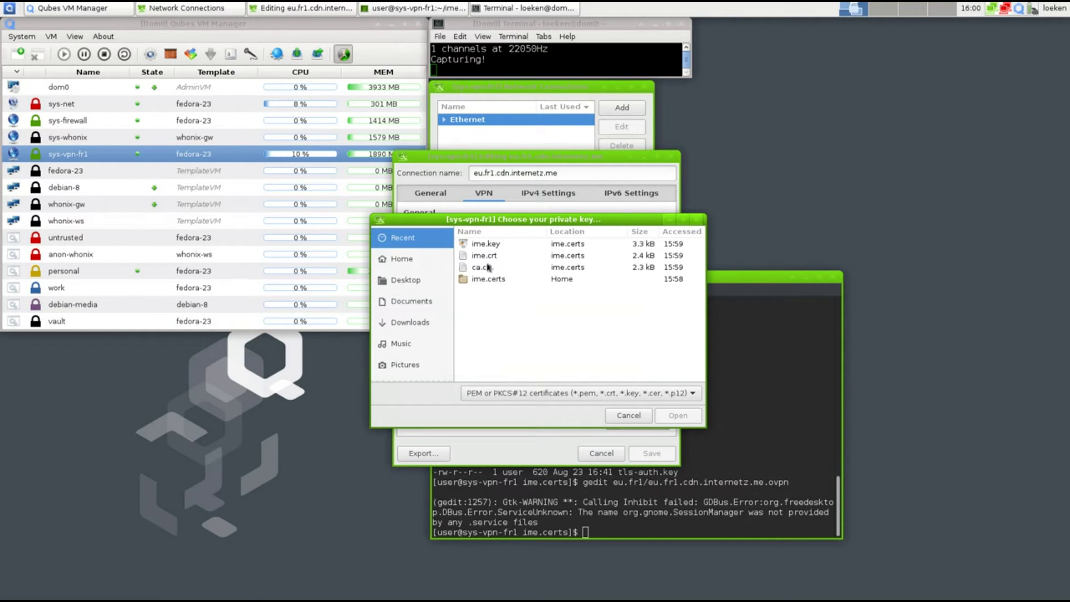
pyautogui.doubleClick(485, 246)
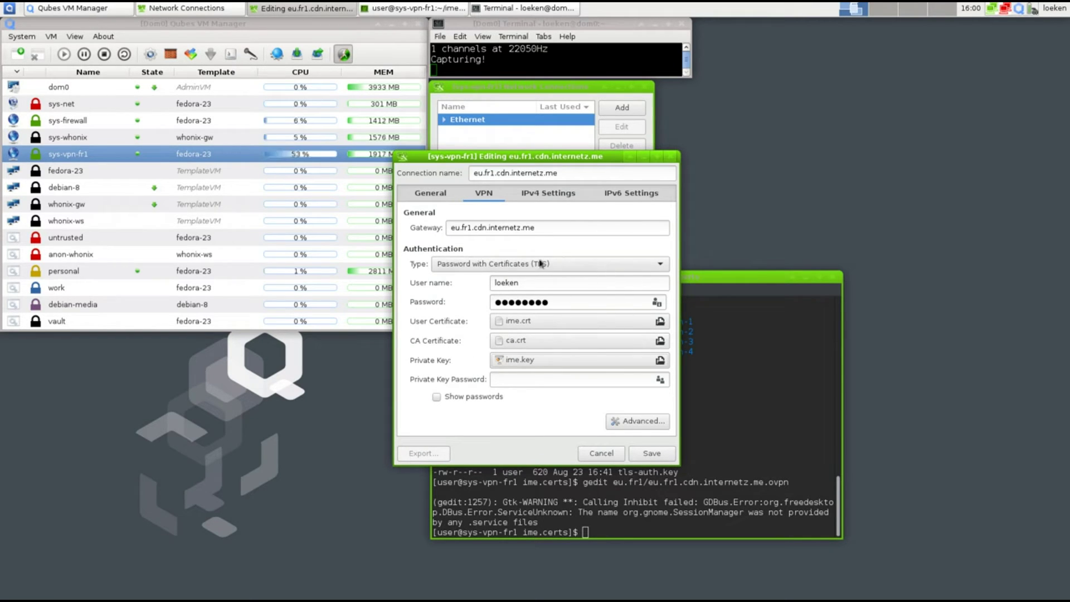
# Rerun gedit on eu.fr1.cdn.internetz.me.ovpn and highlight its tls-auth [inline] 1 line
pyautogui.click(740, 390)
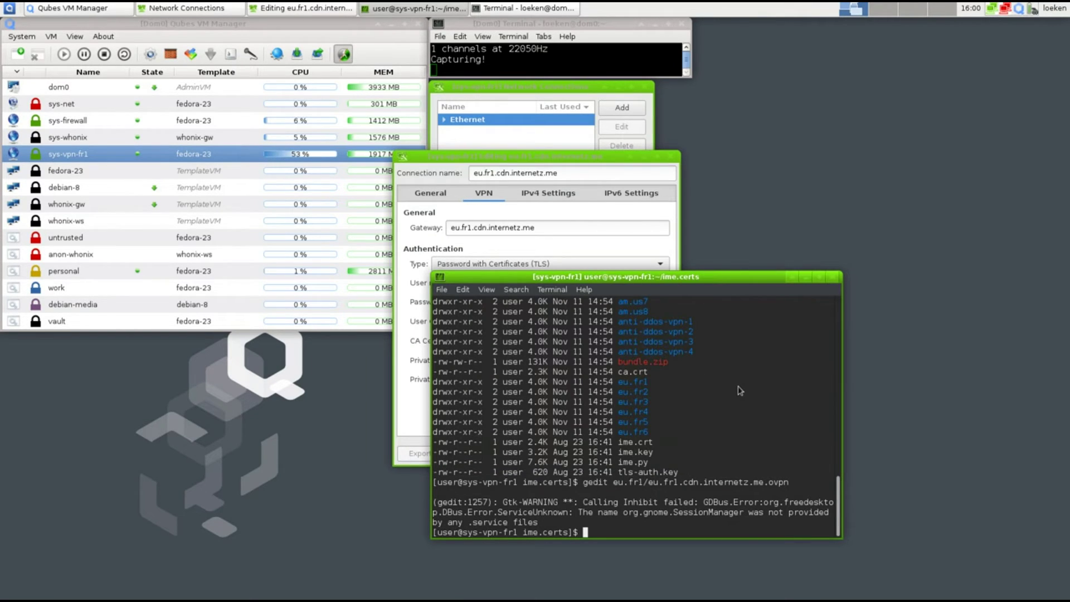
pyautogui.press('Up')
pyautogui.press('Return')
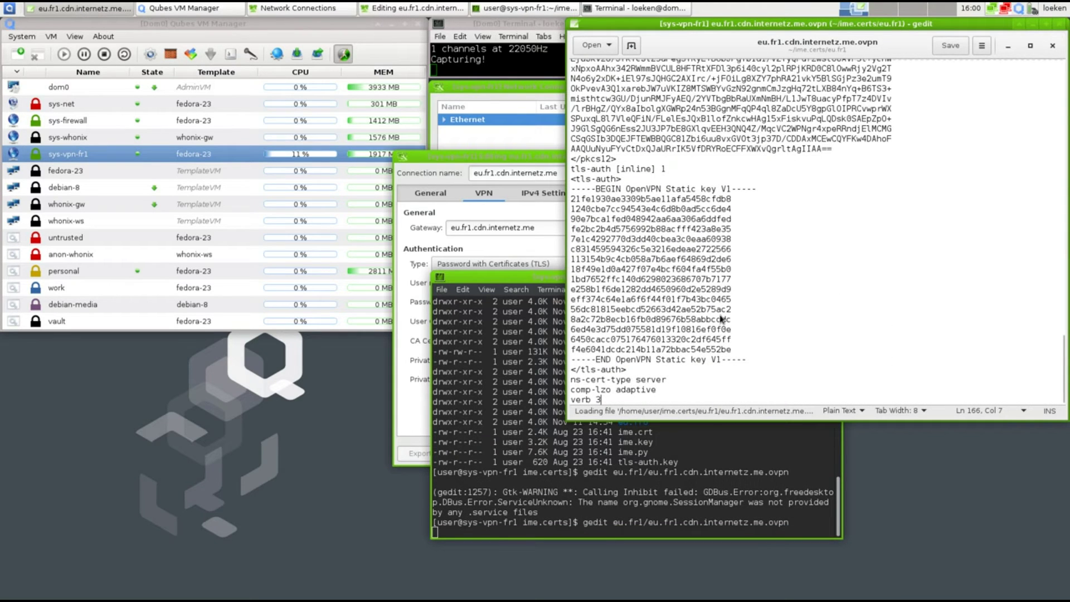
pyautogui.moveTo(571, 169); pyautogui.dragTo(611, 171)
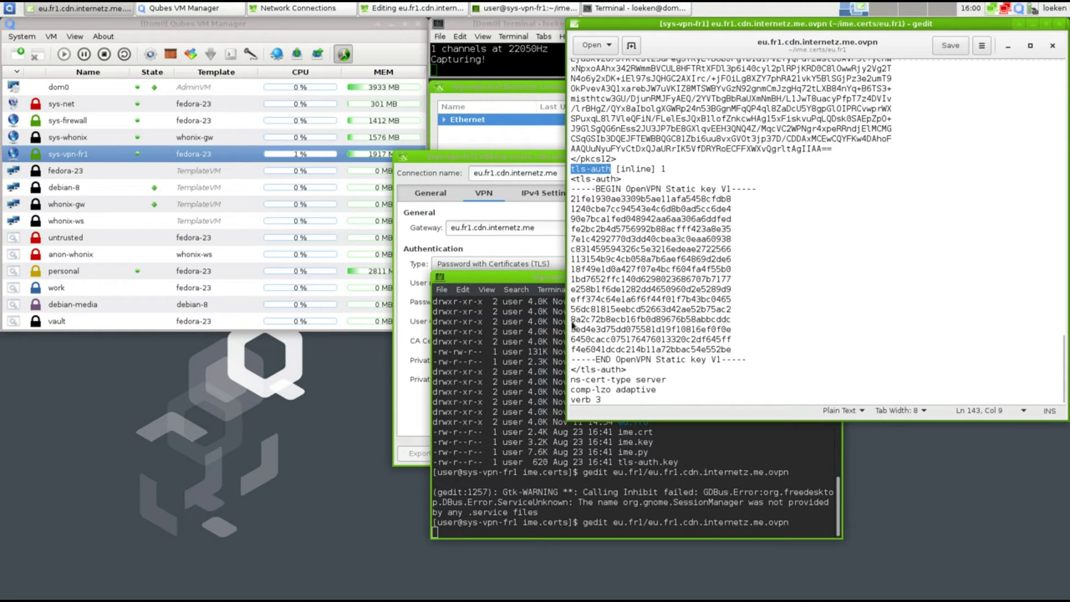
pyautogui.click(499, 248)
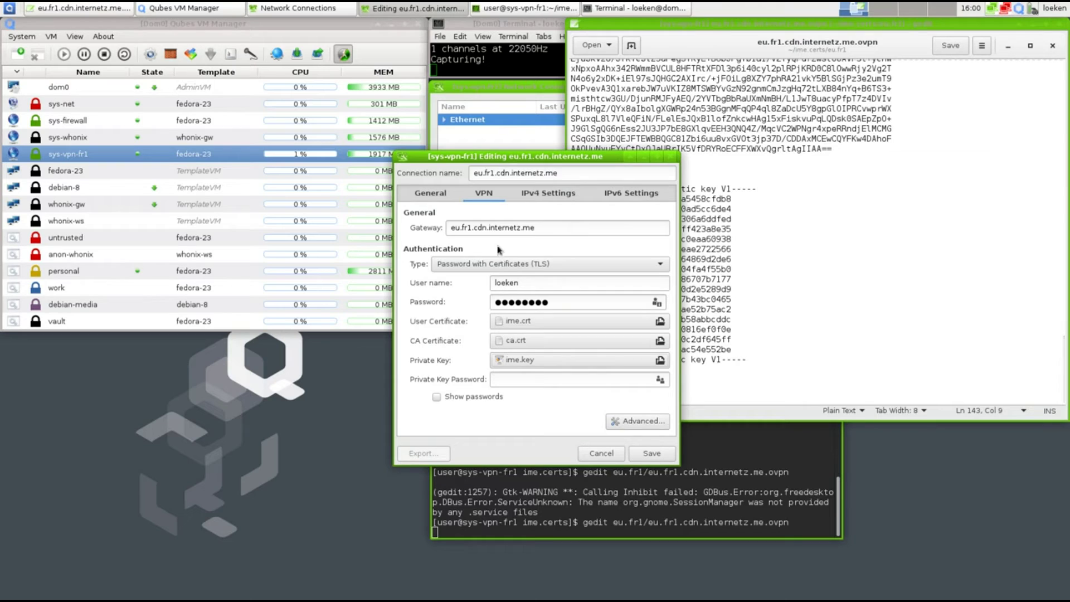
# In advanced TLS Authentication, verify the peer certificate and use tls-auth.key with key direction 1
pyautogui.click(623, 427)
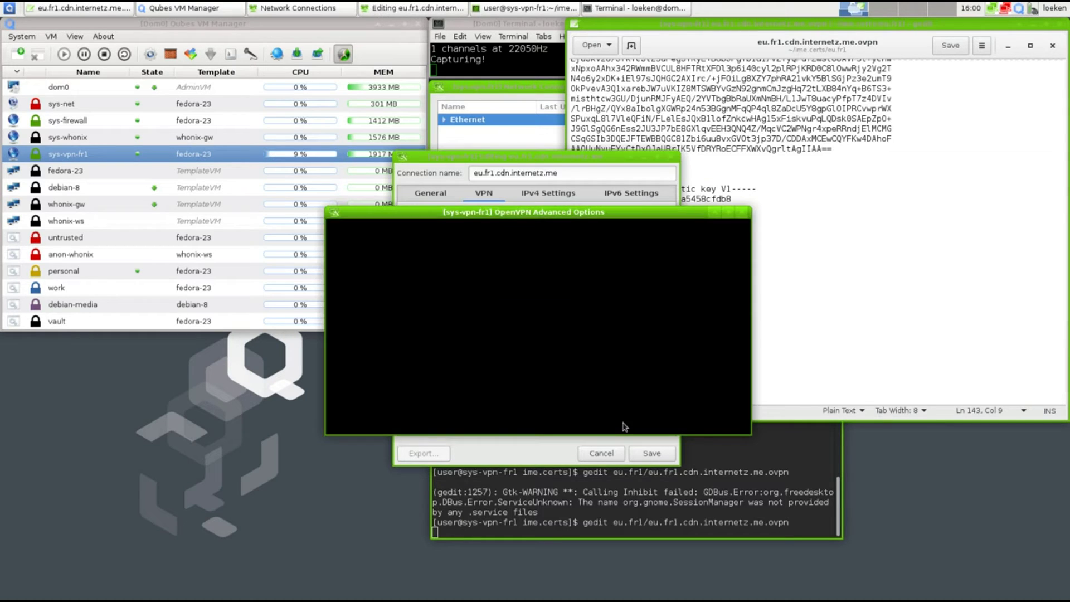
pyautogui.click(494, 231)
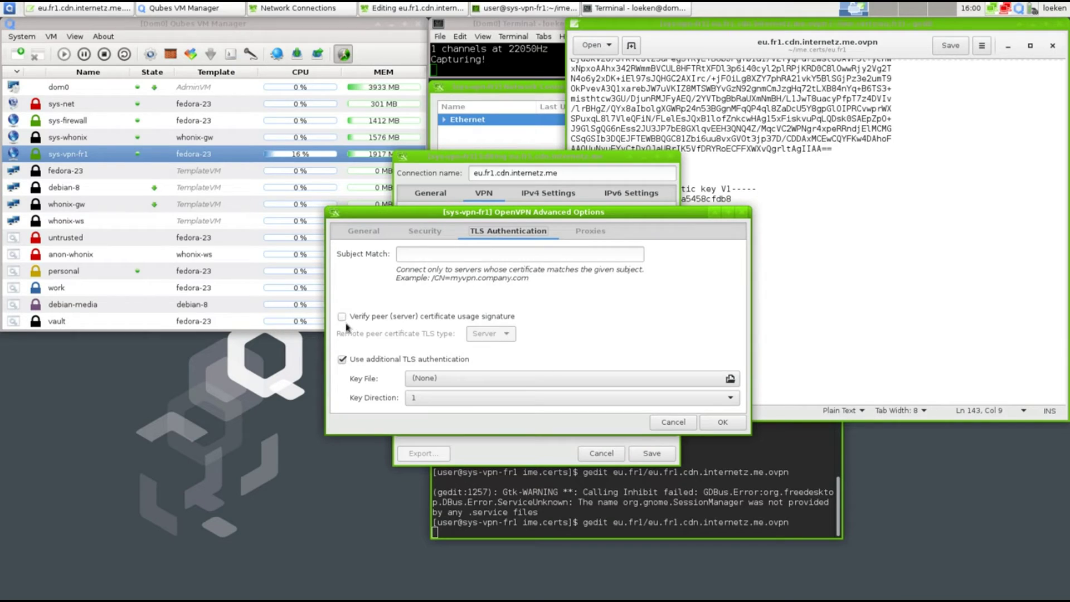
pyautogui.click(342, 317)
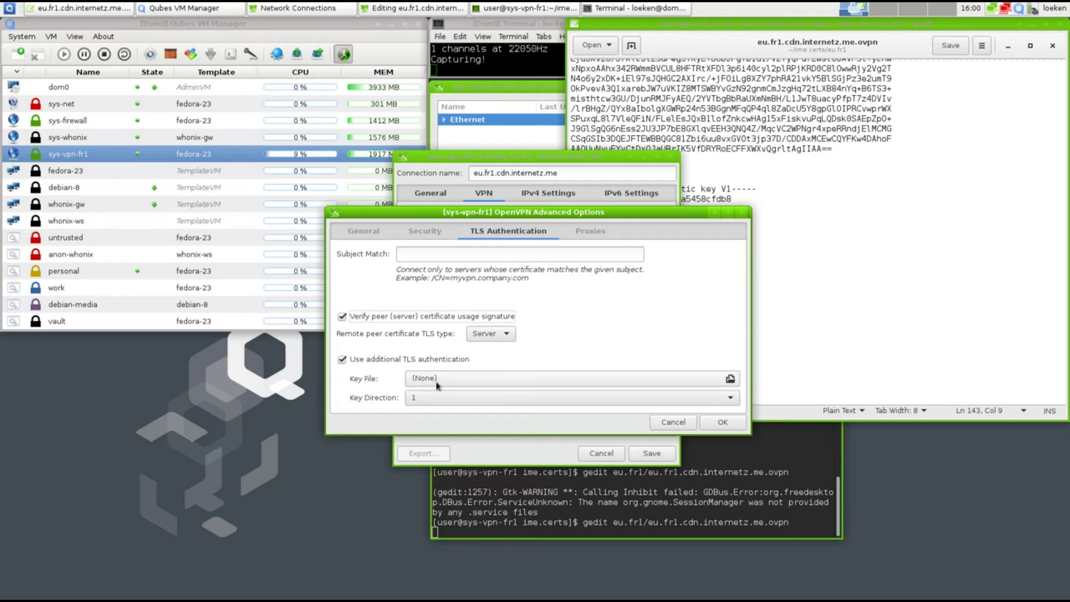
pyautogui.click(411, 379)
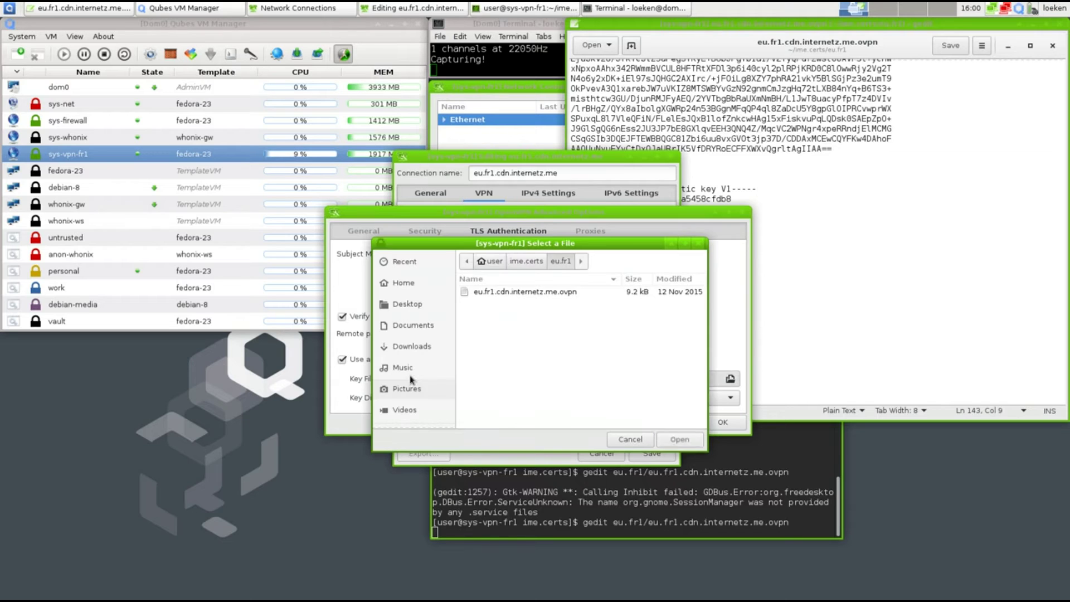
pyautogui.click(526, 261)
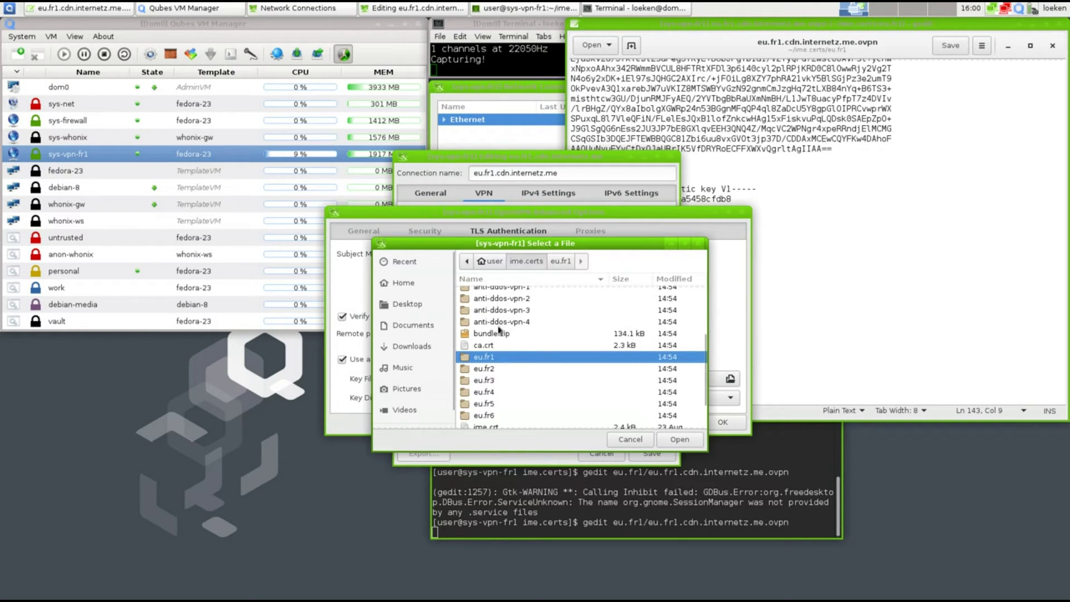
pyautogui.scroll(-2, 506, 361)
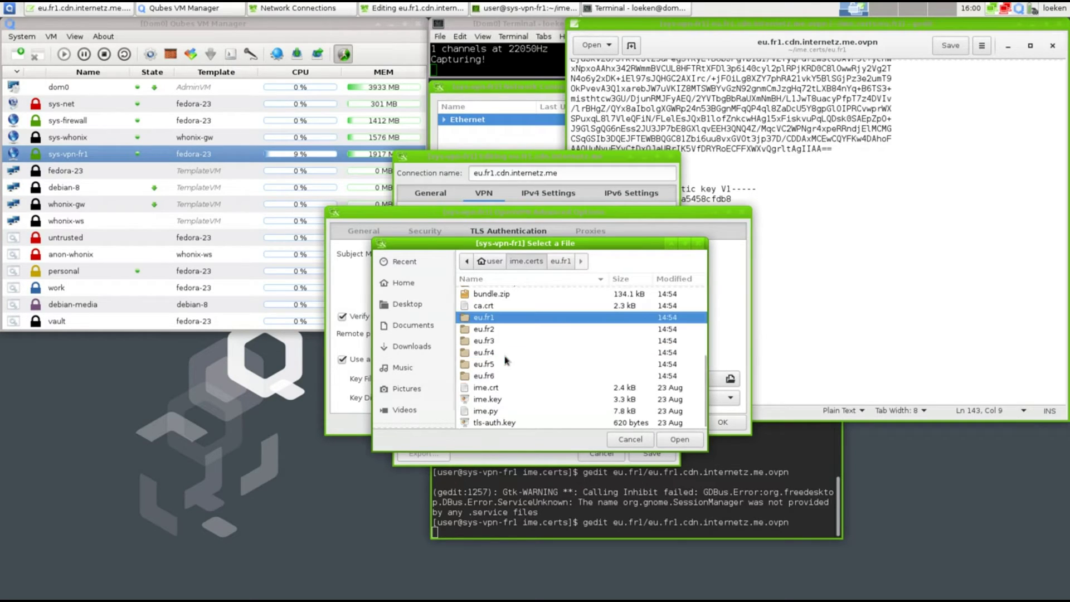
pyautogui.click(490, 424)
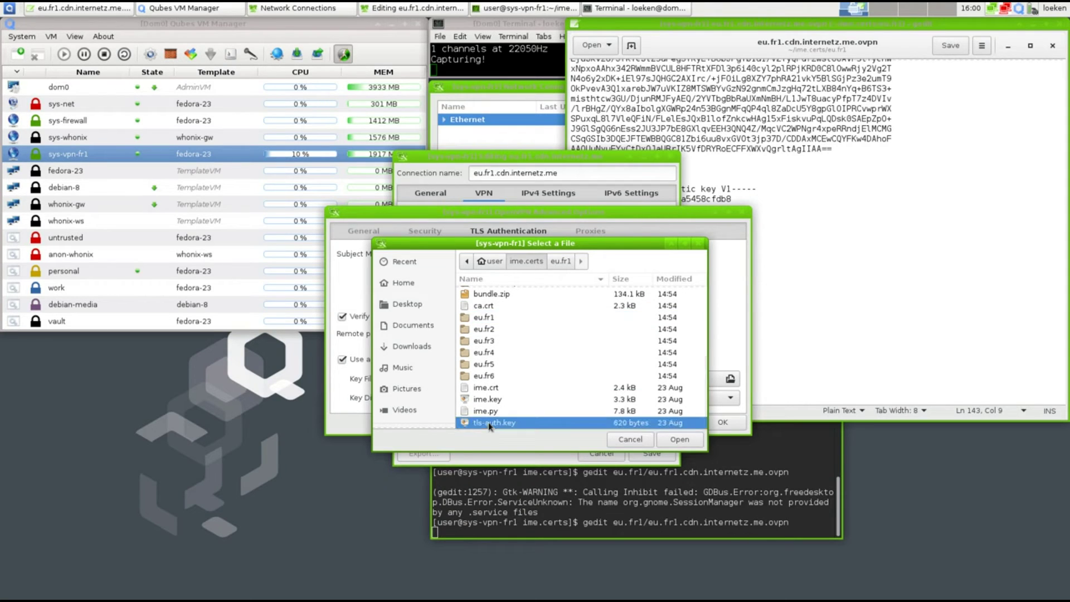
pyautogui.click(664, 439)
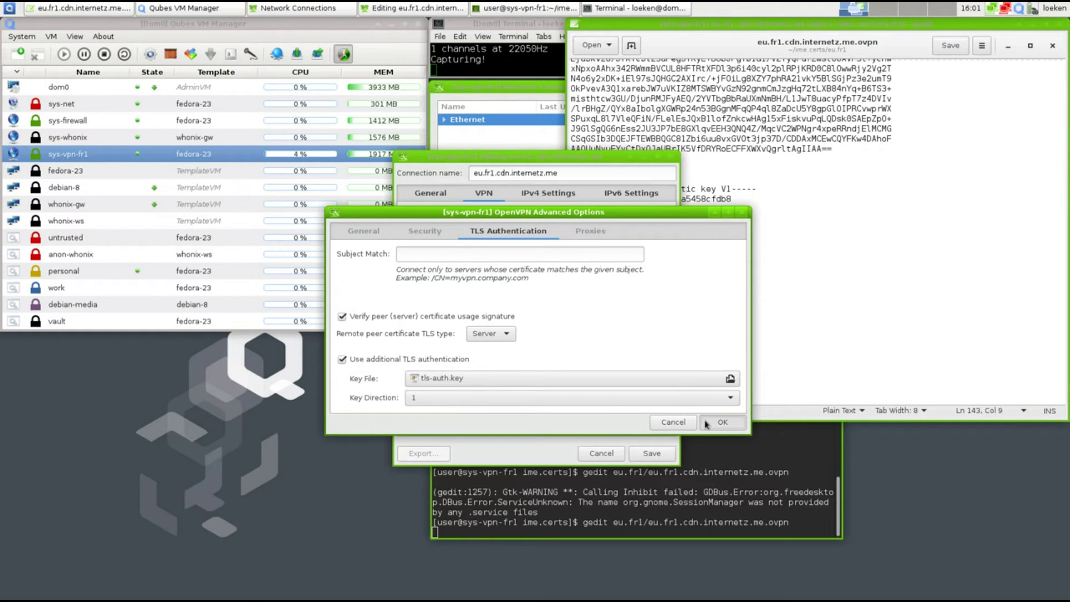
pyautogui.click(719, 423)
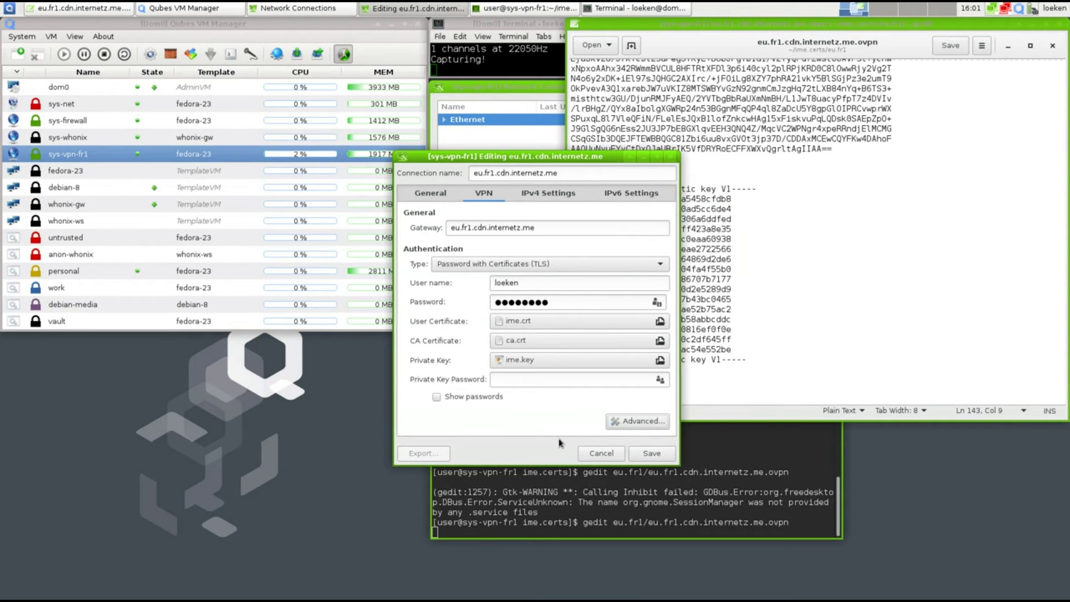
# Save the VPN connection, close gedit, and set and confirm a new keyring password
pyautogui.click(641, 453)
pyautogui.click(808, 333)
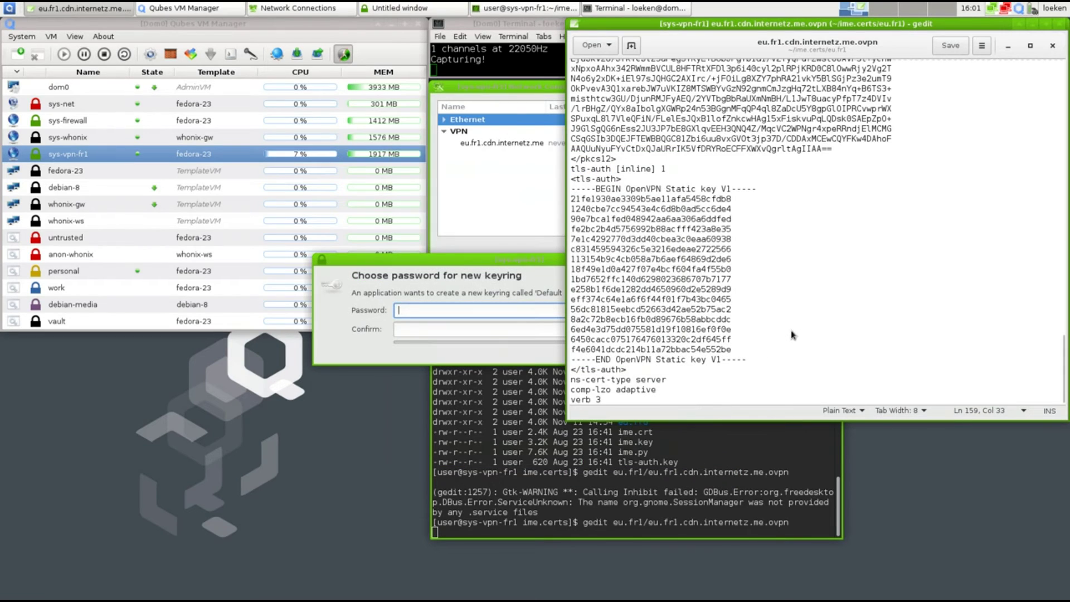
pyautogui.click(1059, 24)
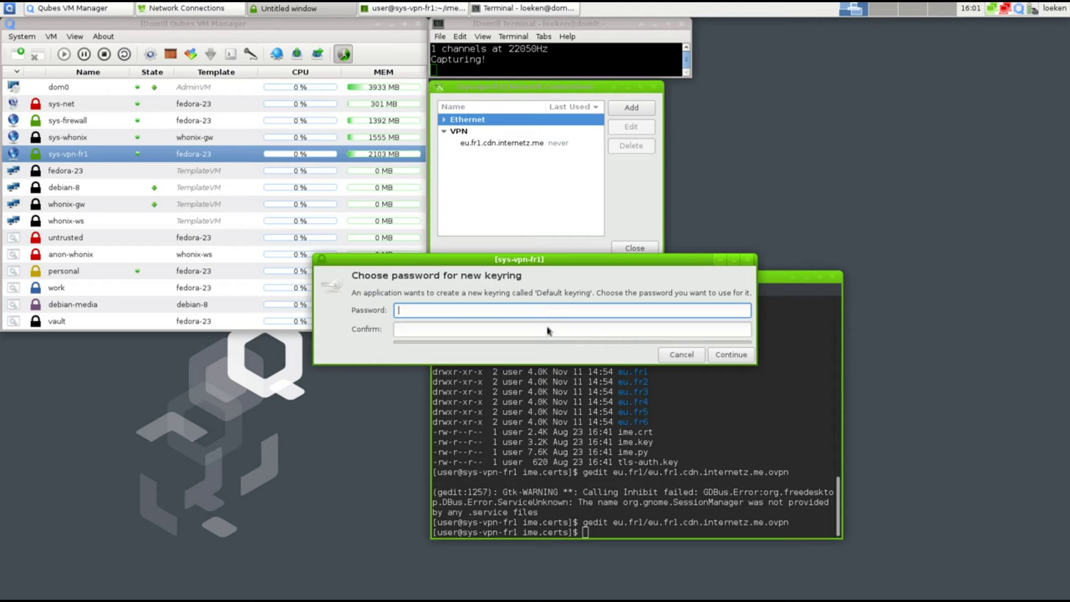
pyautogui.write('*****')
pyautogui.hotkey('ctrl', 'a')
pyautogui.write('***********')
pyautogui.press('Tab')
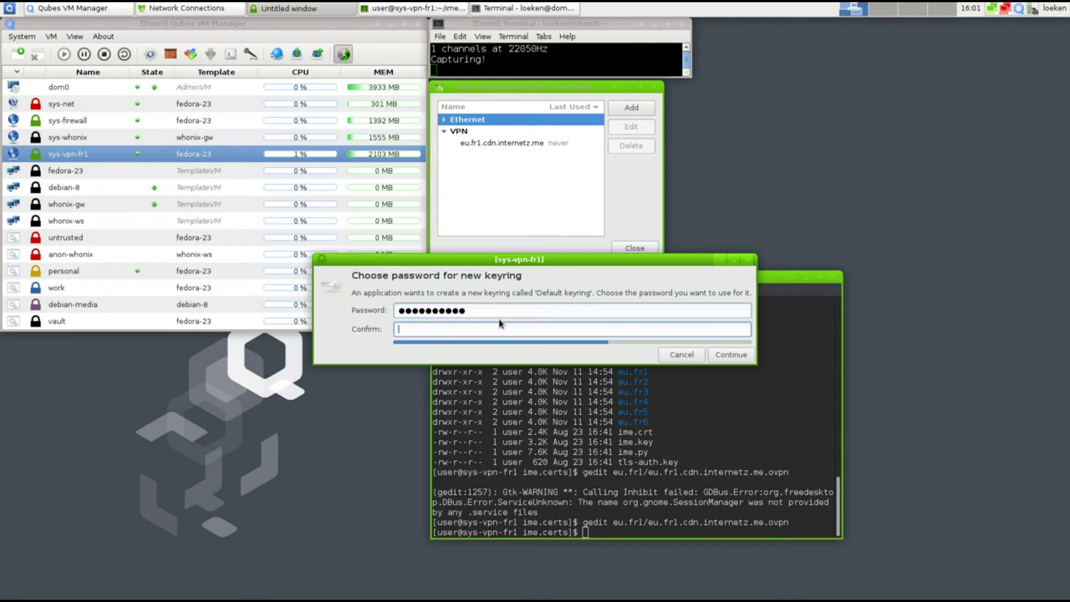
pyautogui.write('***')
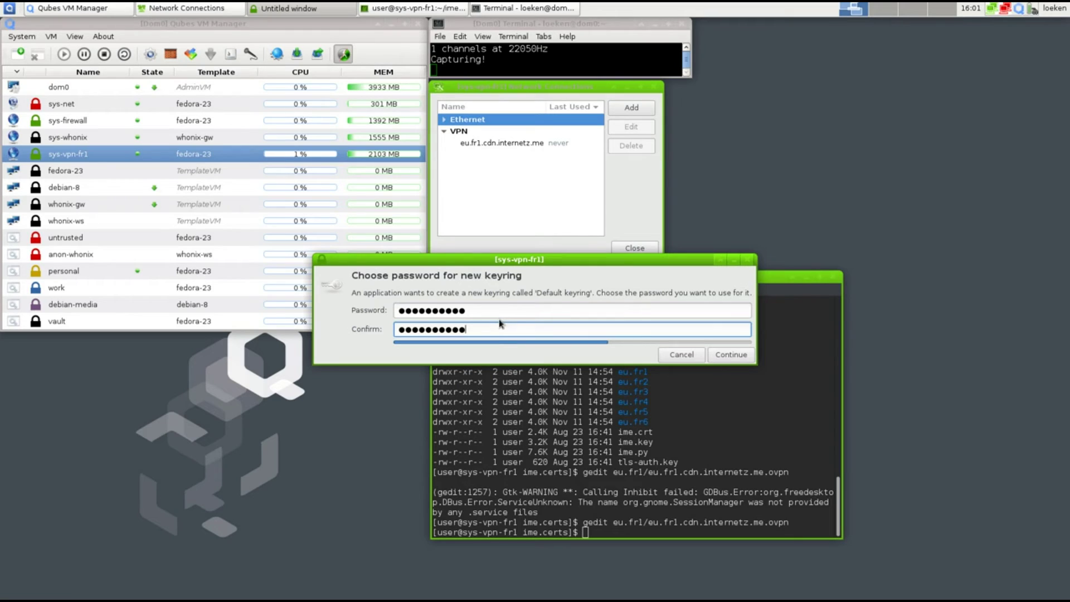
pyautogui.click(716, 355)
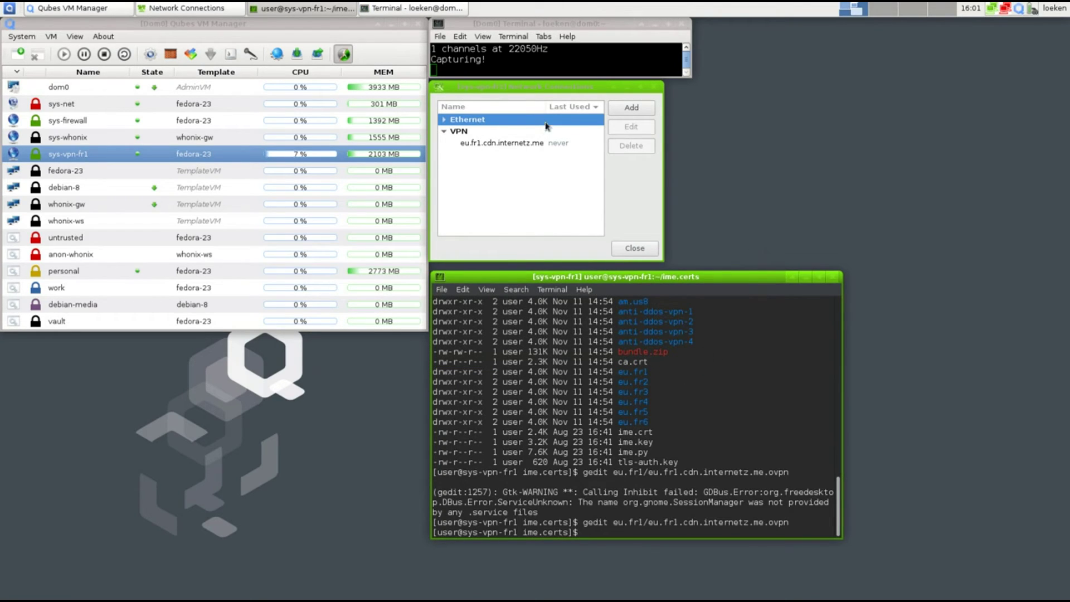
# Close the Network Connections window and the sys-vpn-fr1 terminal
pyautogui.click(636, 250)
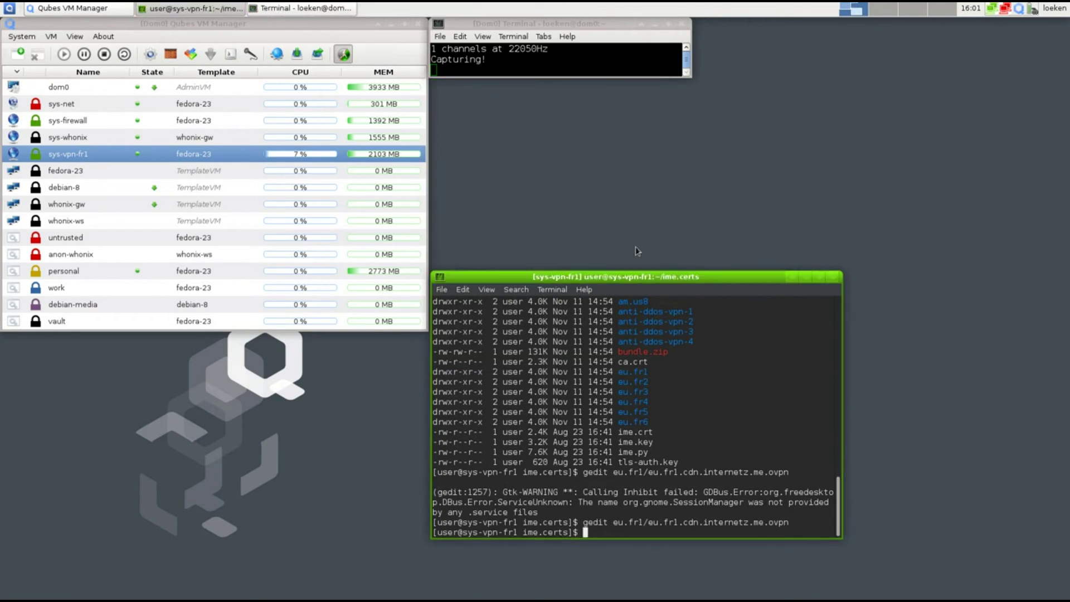
pyautogui.click(832, 276)
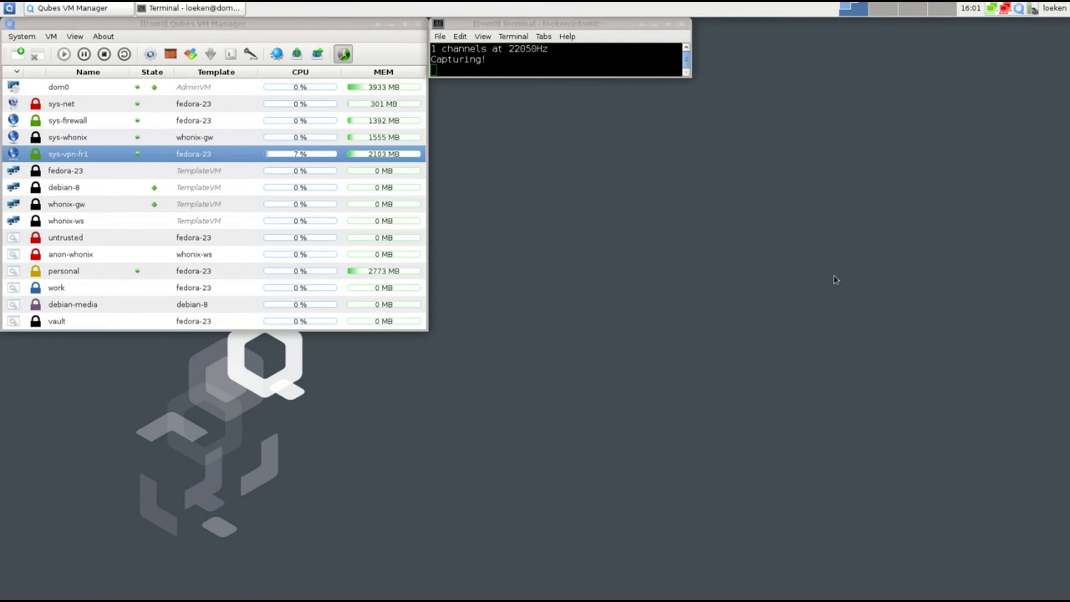
pyautogui.click(992, 9)
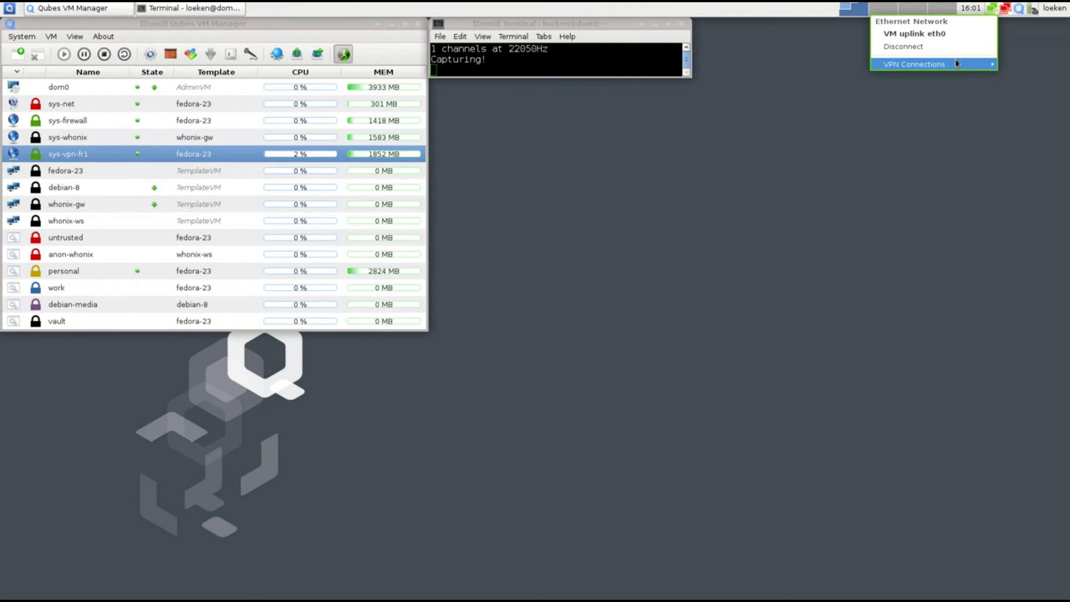
# Connect sys-vpn-fr1 to the eu.fr1.cdn.internetz.me VPN and dismiss the connected notification
pyautogui.moveTo(956, 68)
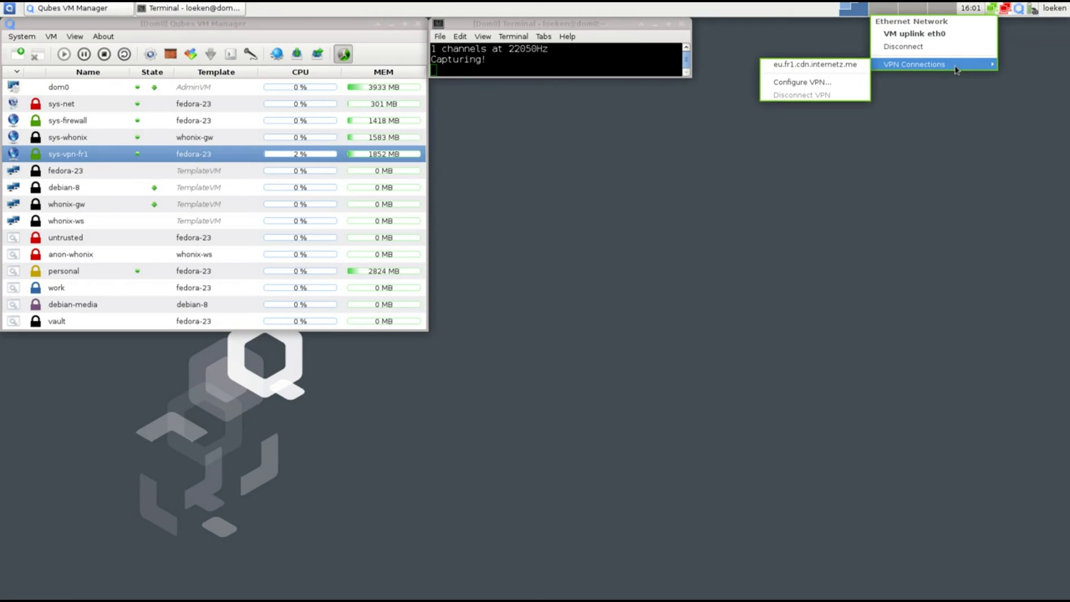
pyautogui.click(788, 65)
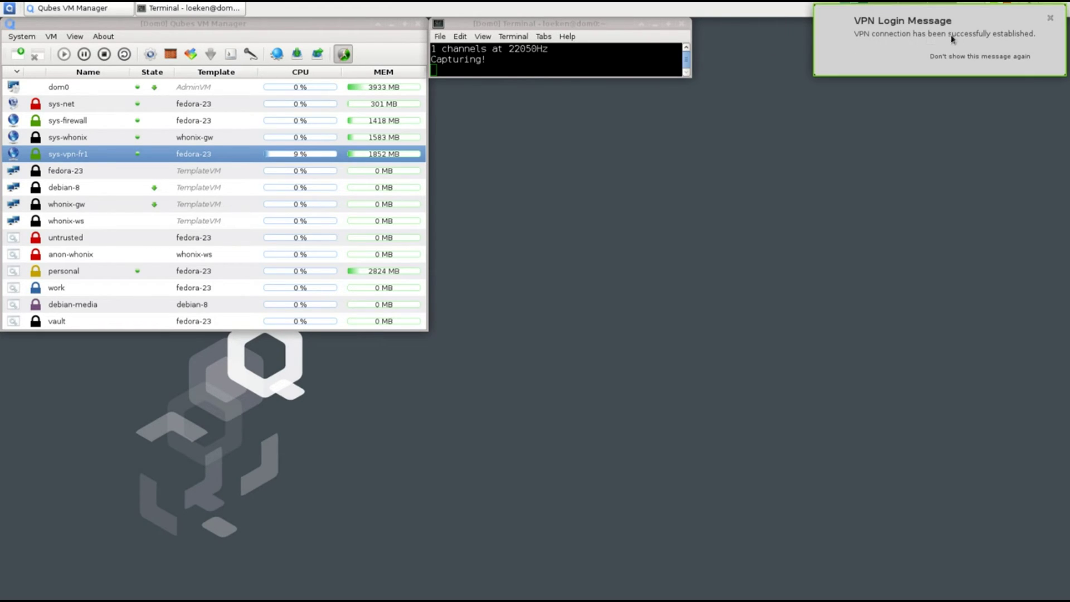
pyautogui.click(1050, 18)
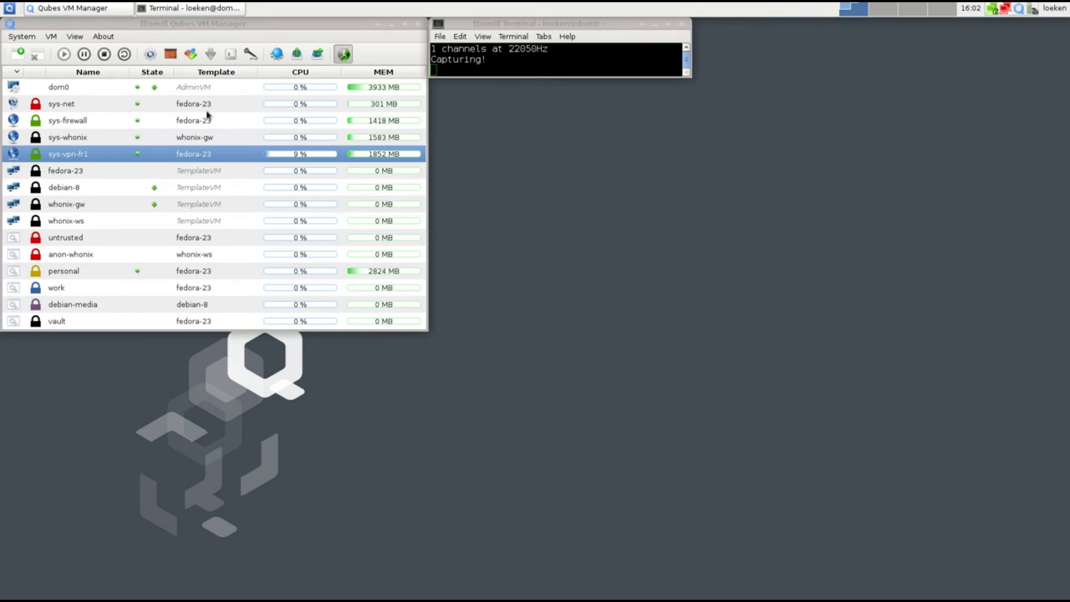
# Launch a Terminal in the sys-vpn-fr1 service VM from the Qubes menu
pyautogui.click(10, 8)
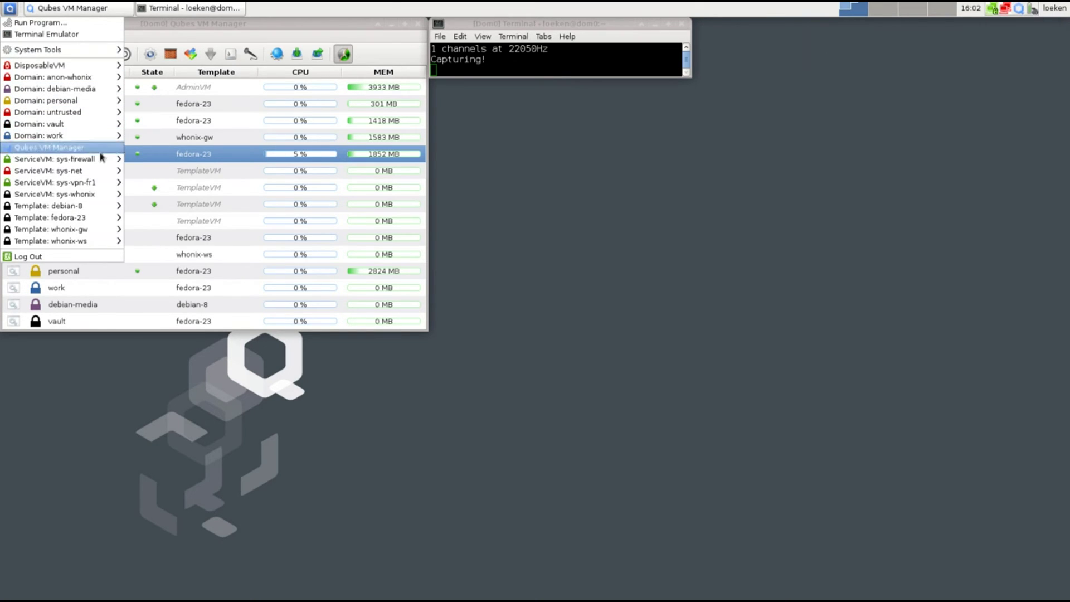
pyautogui.moveTo(113, 188)
pyautogui.click(164, 195)
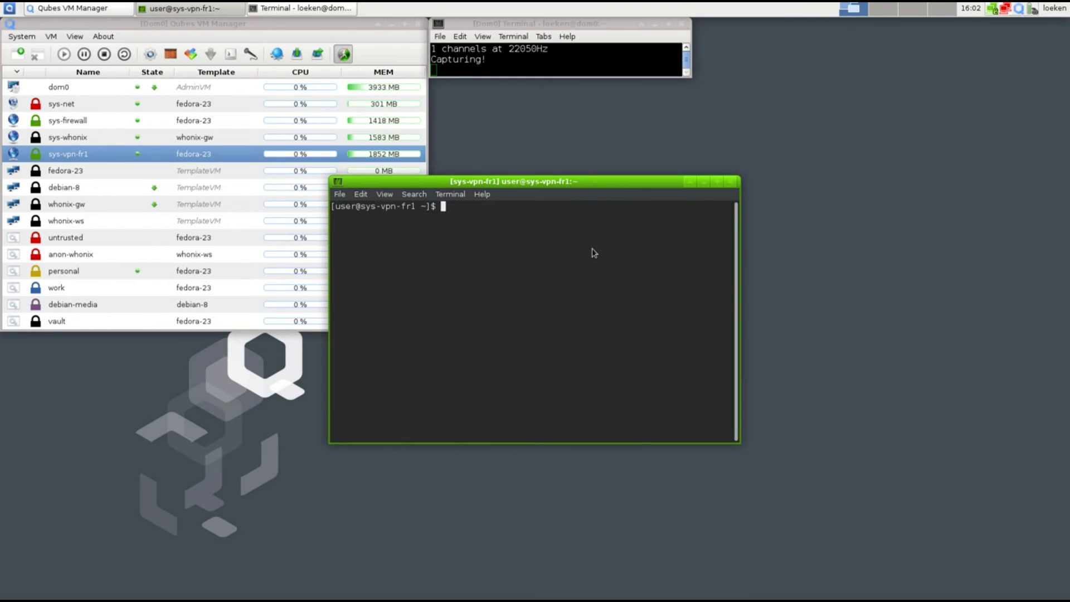
# Run 'traceroute 8.8.8.8' and highlight the hops 10.9.1.1 and a9.fr.eu
pyautogui.write('traceroute 8.8.8.8')
pyautogui.press('Return')
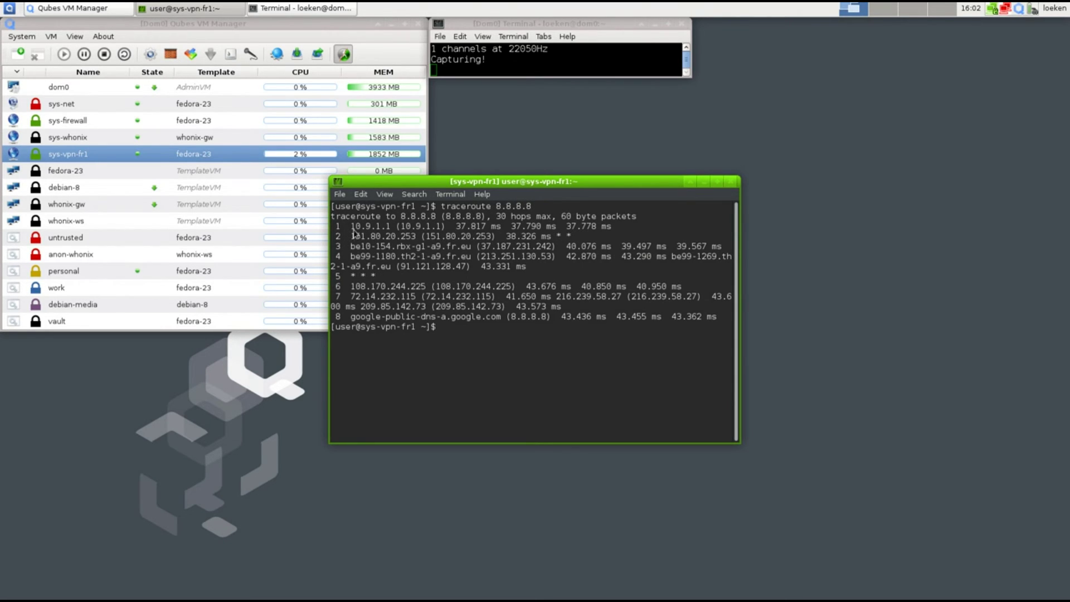
pyautogui.moveTo(351, 227); pyautogui.dragTo(390, 229)
pyautogui.moveTo(429, 247); pyautogui.dragTo(471, 251)
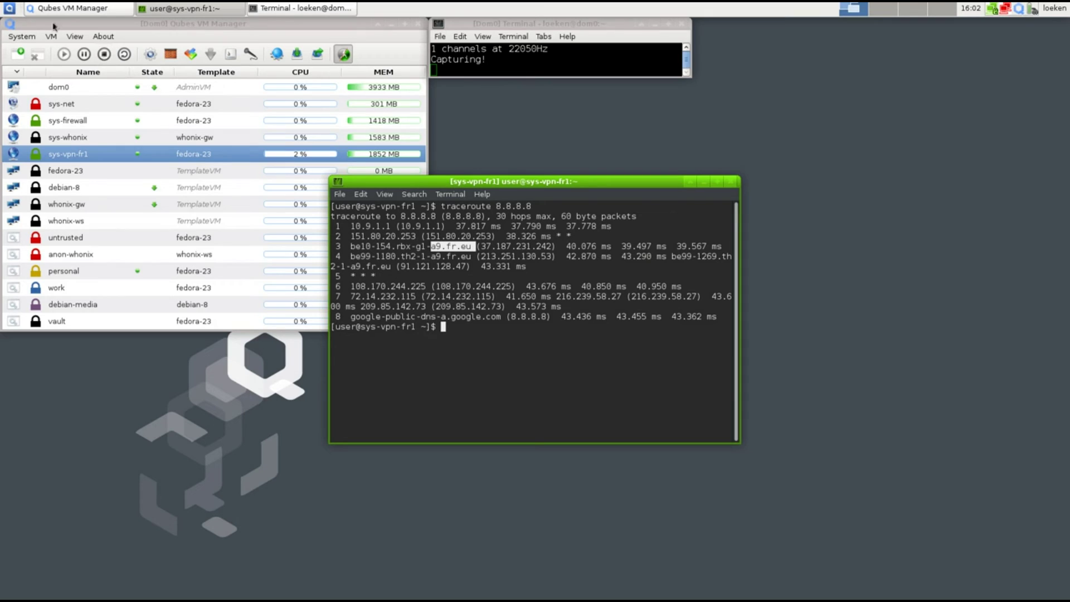
# Launch Firefox in the personal VM from the Qubes menu
pyautogui.click(75, 273)
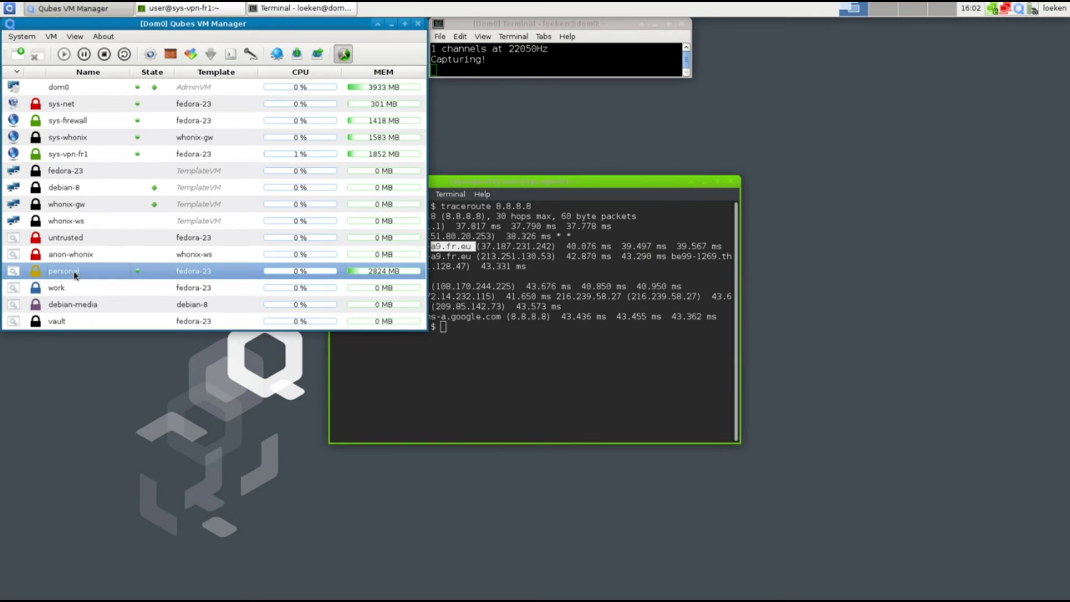
pyautogui.click(10, 8)
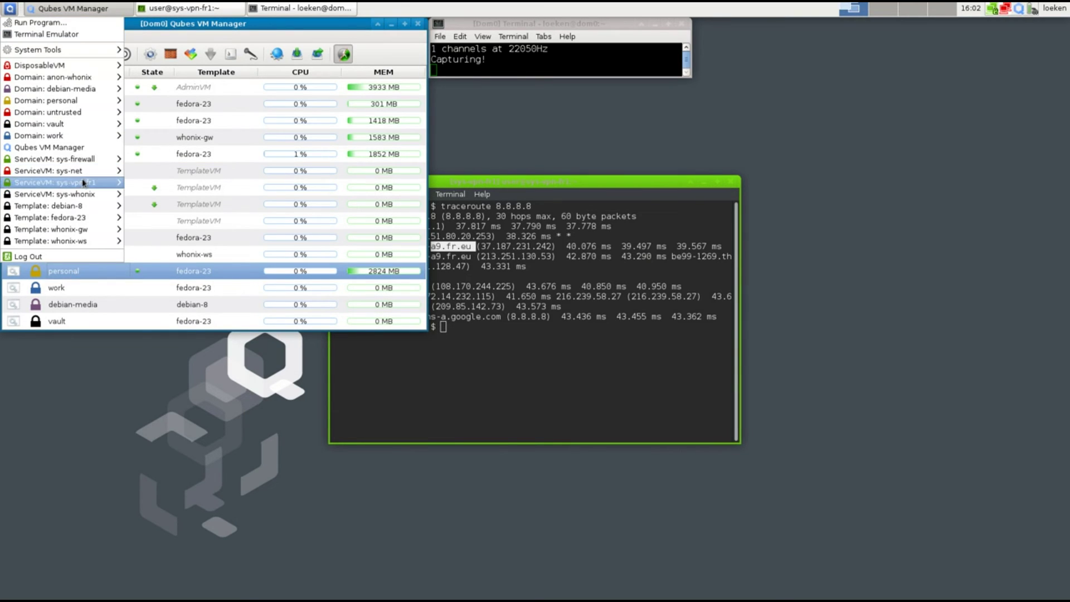
pyautogui.moveTo(84, 100)
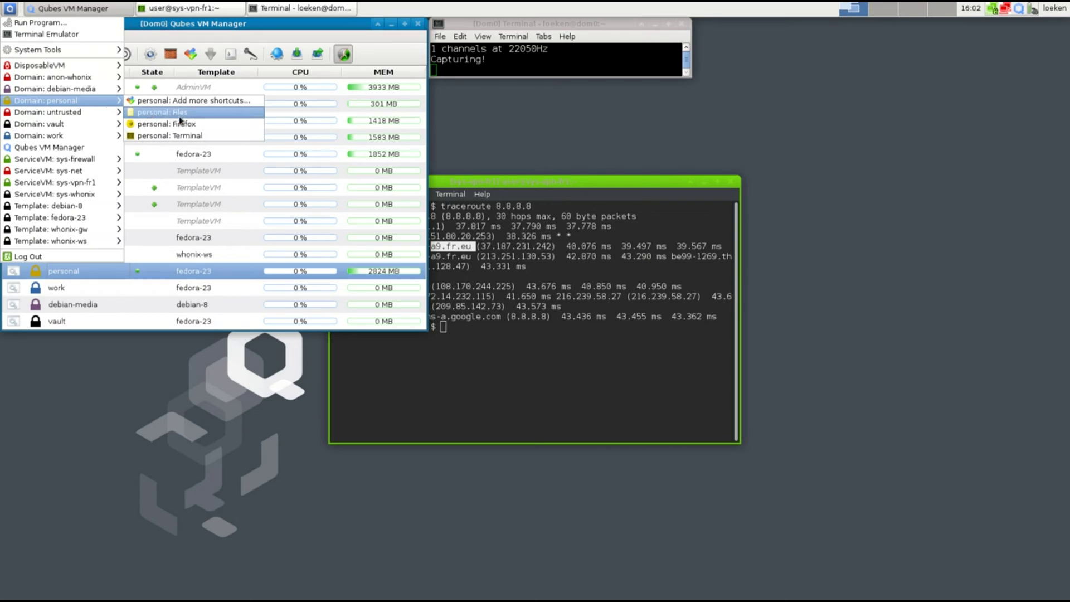
pyautogui.click(202, 135)
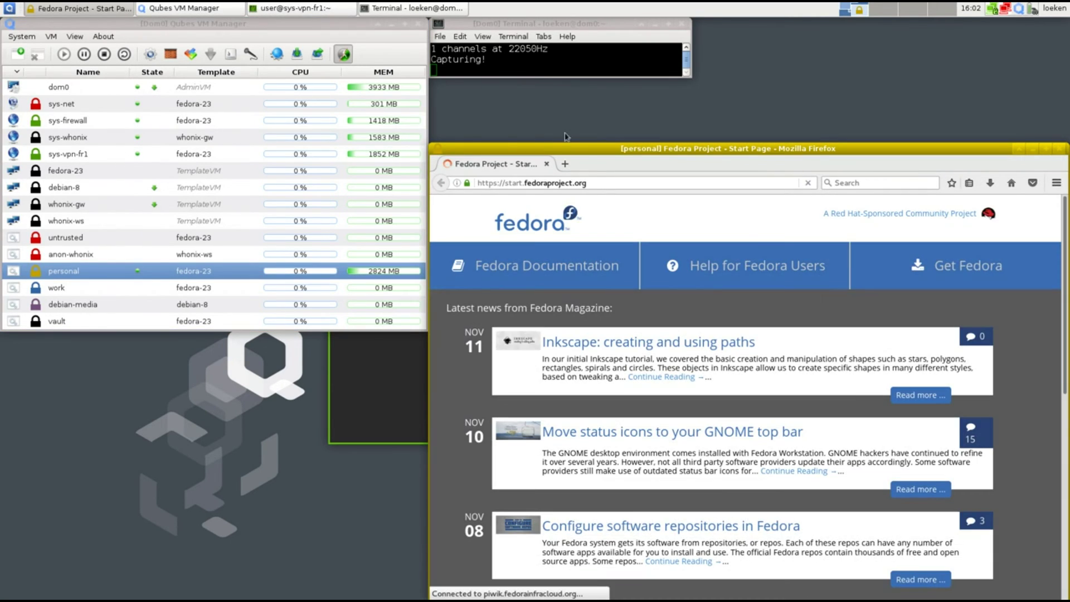
# Load whatismyip.com in the personal VM's browser
pyautogui.click(591, 188)
pyautogui.hotkey('ctrl', 'a')
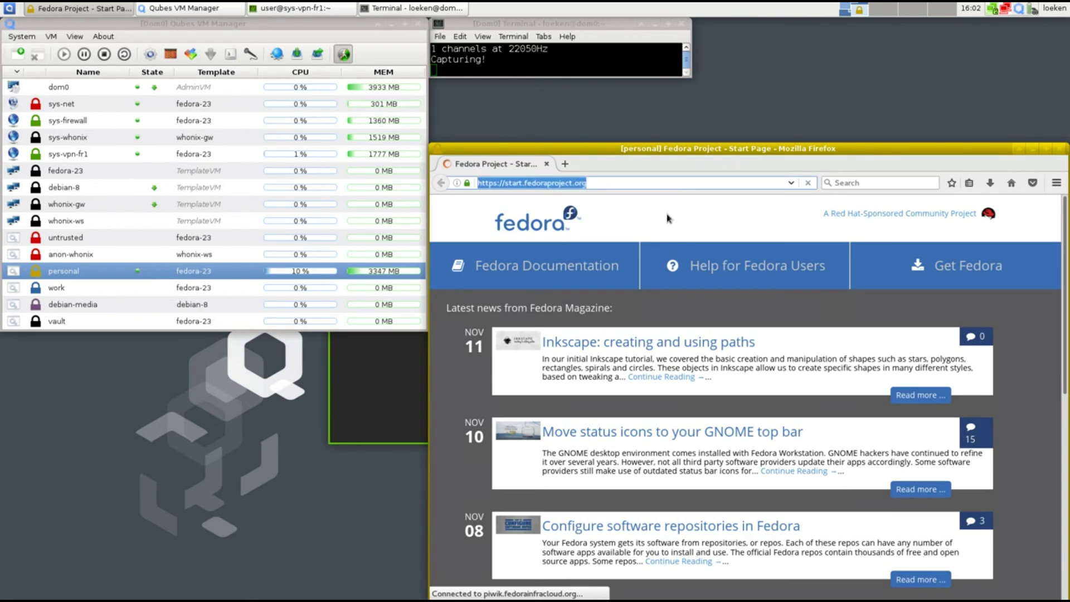
pyautogui.write('whatismyip.com')
pyautogui.press('Return')
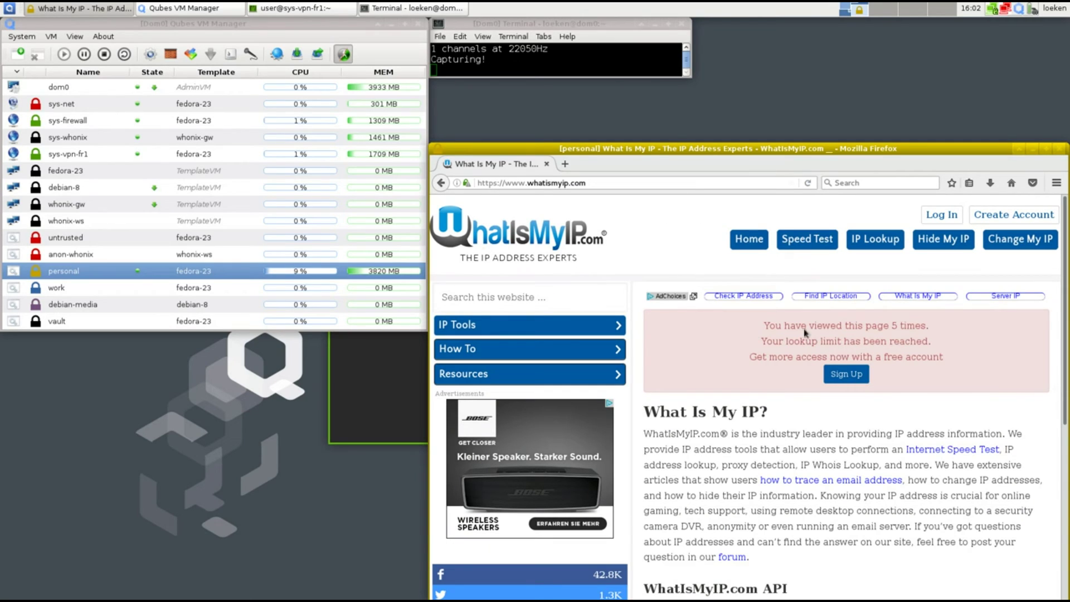
# Load myip.is and select the personal VM's displayed non-VPN IP address
pyautogui.click(562, 184)
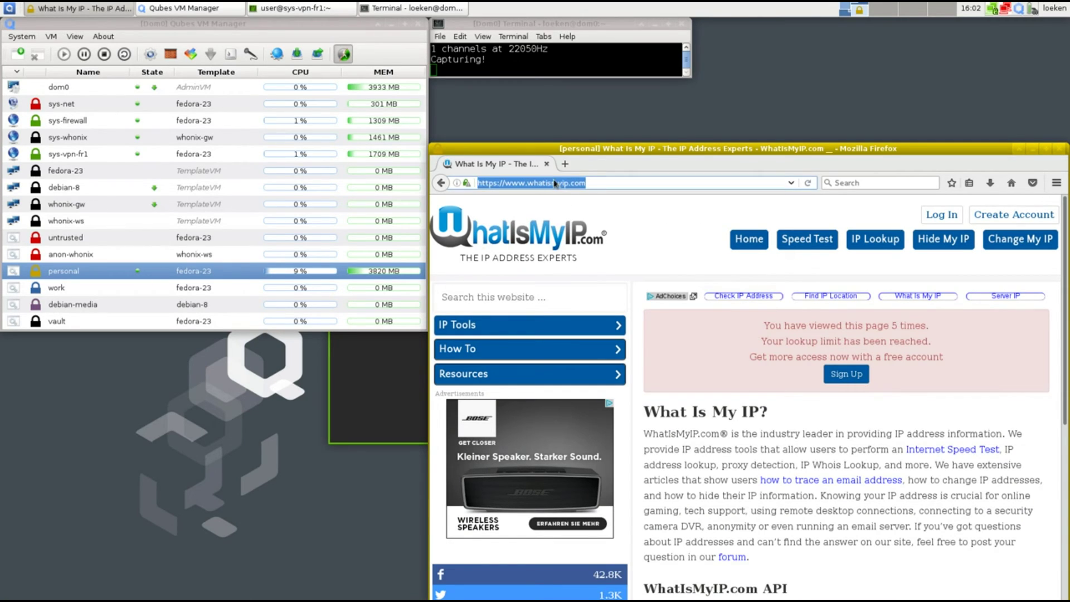
pyautogui.write('yip')
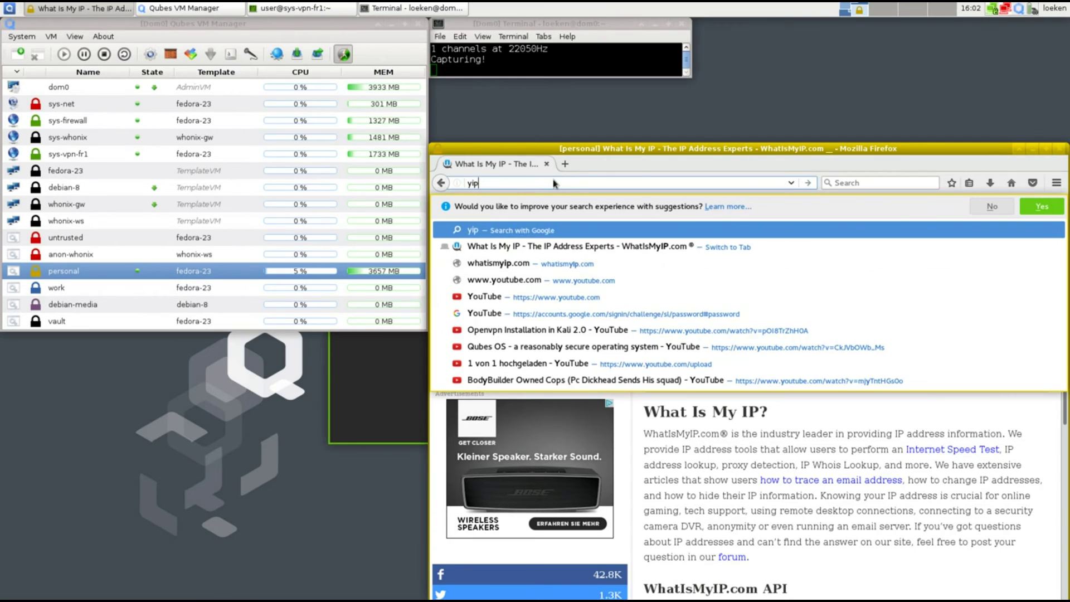
pyautogui.press('BackSpace')
pyautogui.write('y')
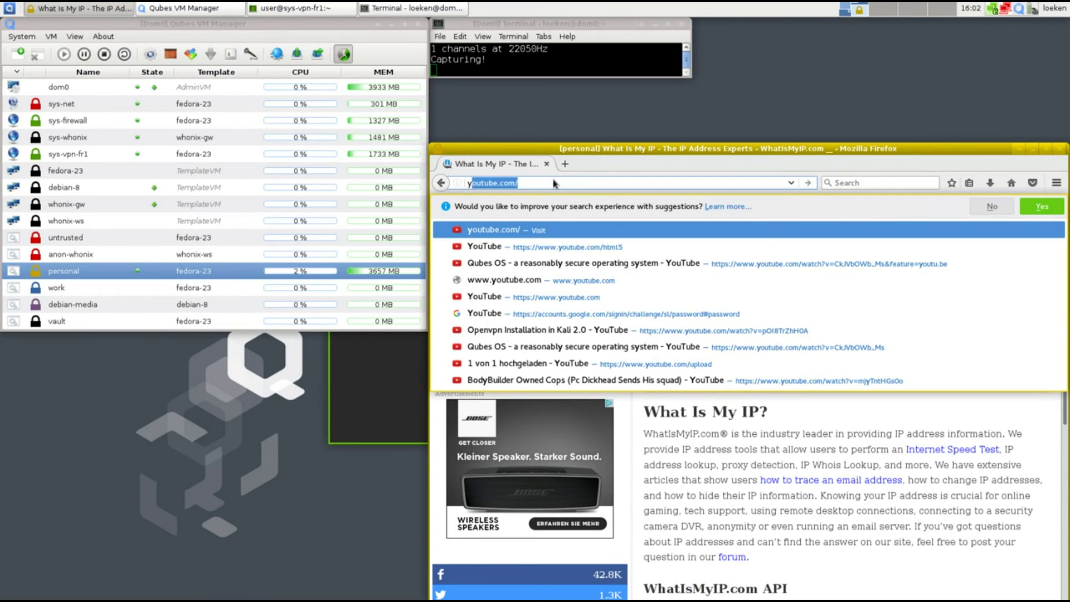
pyautogui.write('myip.is')
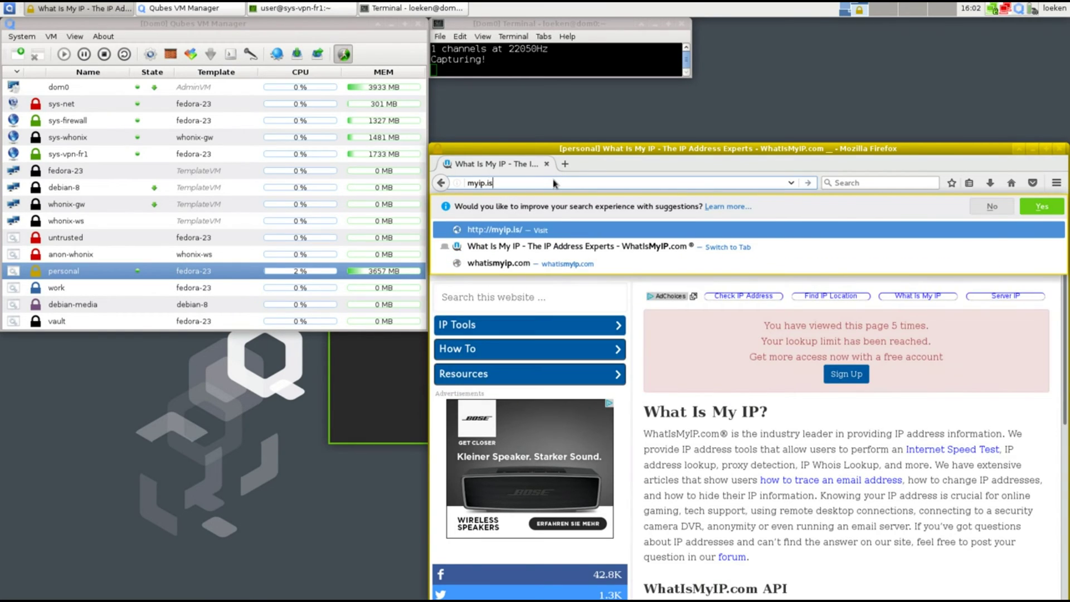
pyautogui.press('Return')
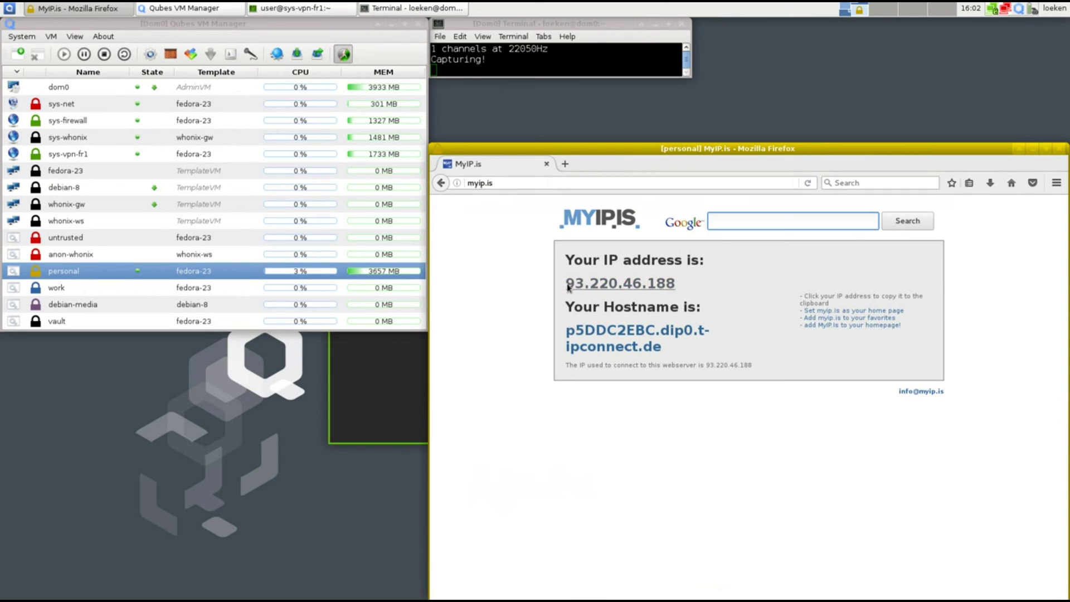
pyautogui.click(566, 283)
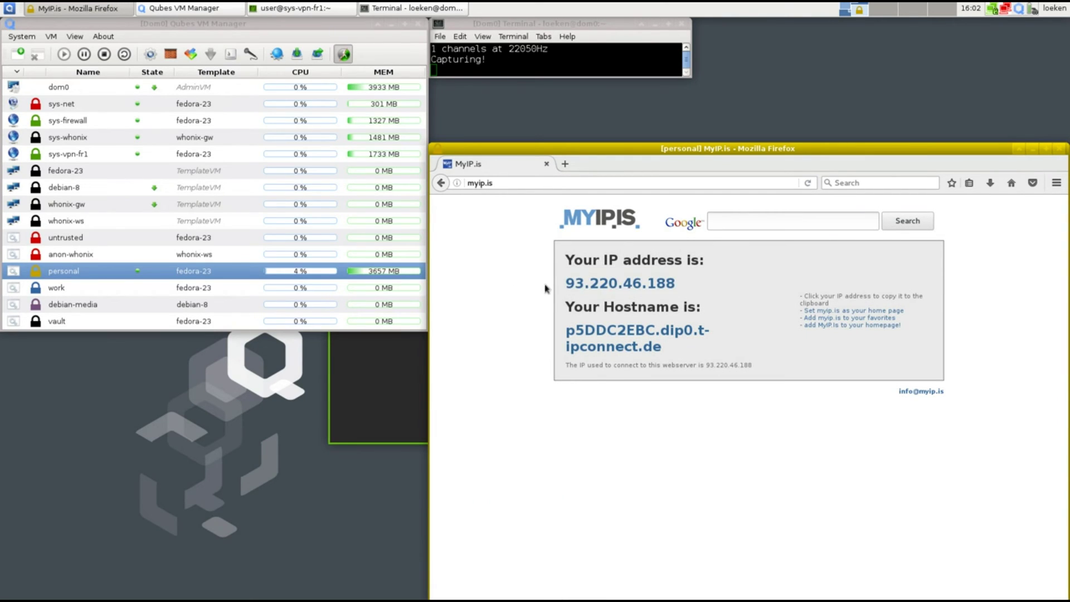
pyautogui.moveTo(562, 285); pyautogui.dragTo(595, 289)
pyautogui.click(500, 313)
# In the personal VM's settings, change NetVM from sys-firewall to sys-vpn-fr1 and confirm
pyautogui.rightClick(68, 276)
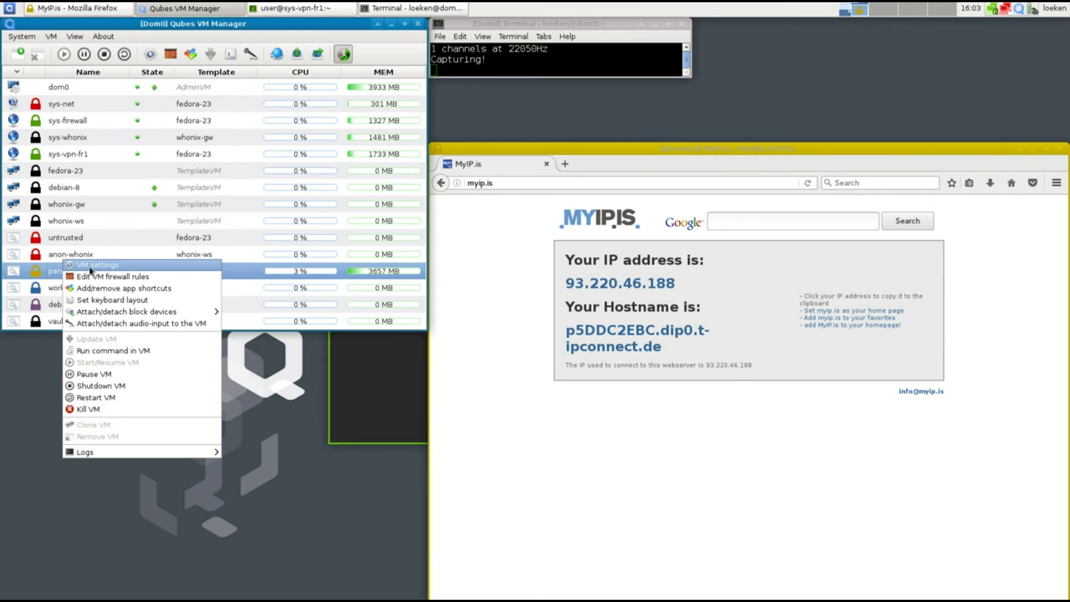
pyautogui.click(90, 268)
pyautogui.click(454, 257)
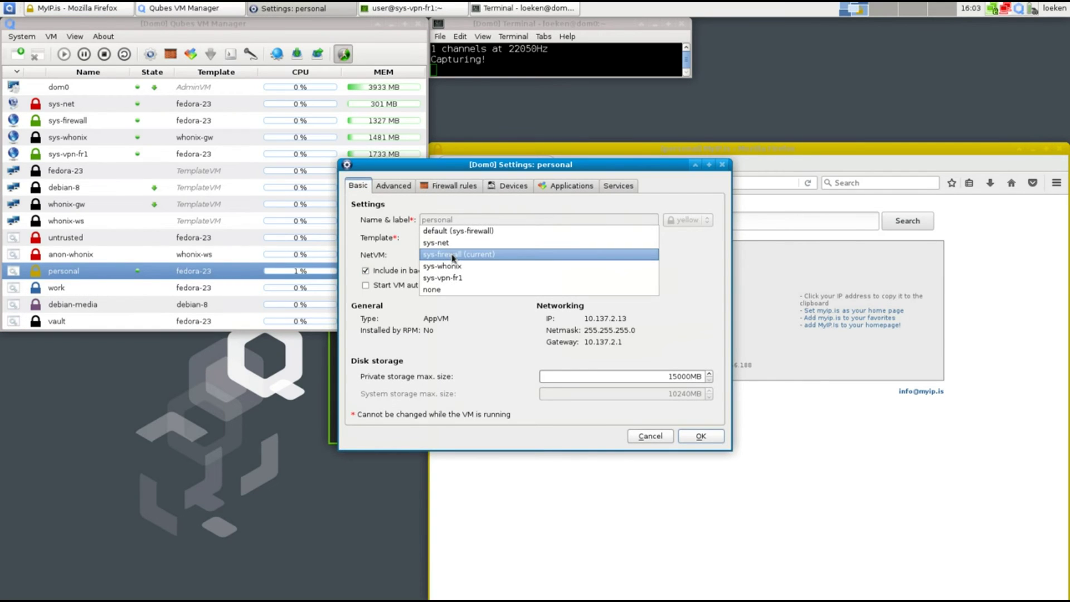
pyautogui.click(435, 279)
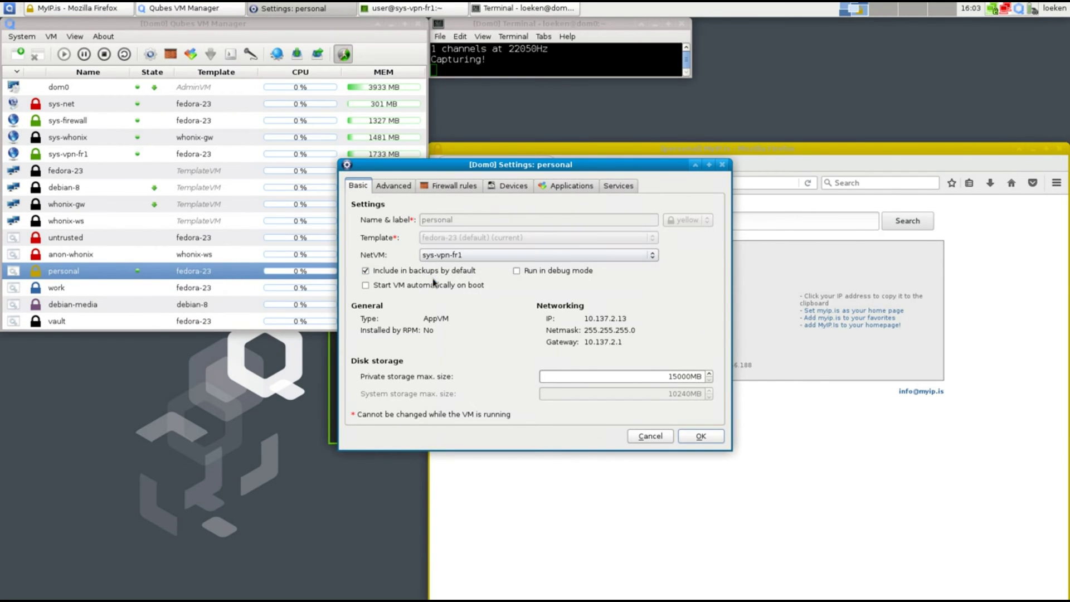
pyautogui.click(698, 437)
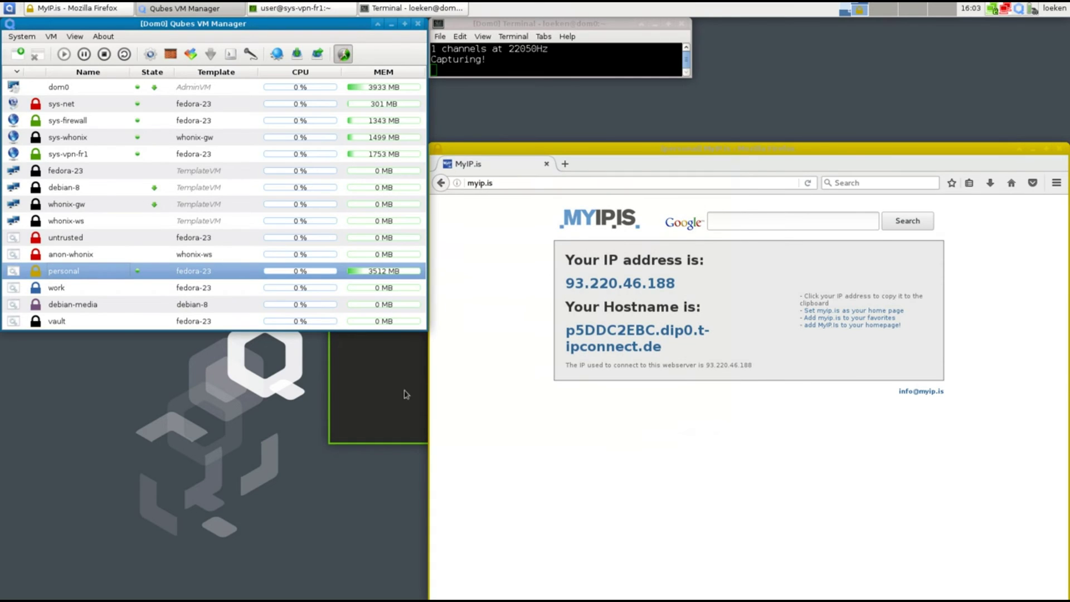
# Open a personal VM Terminal and arrange it beside the sys-vpn-fr1 traceroute window
pyautogui.click(9, 8)
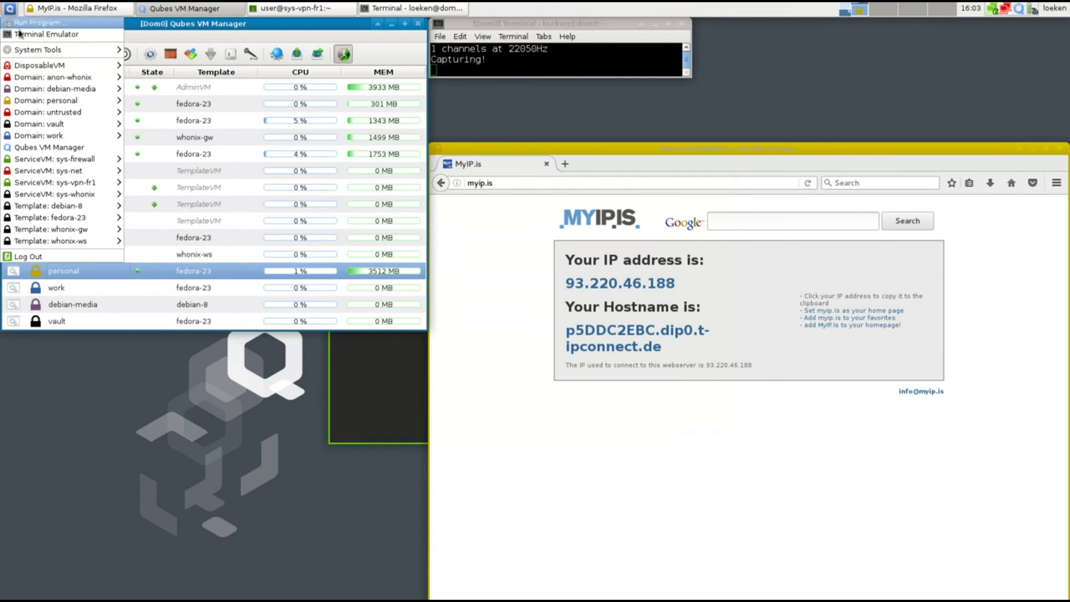
pyautogui.moveTo(103, 98)
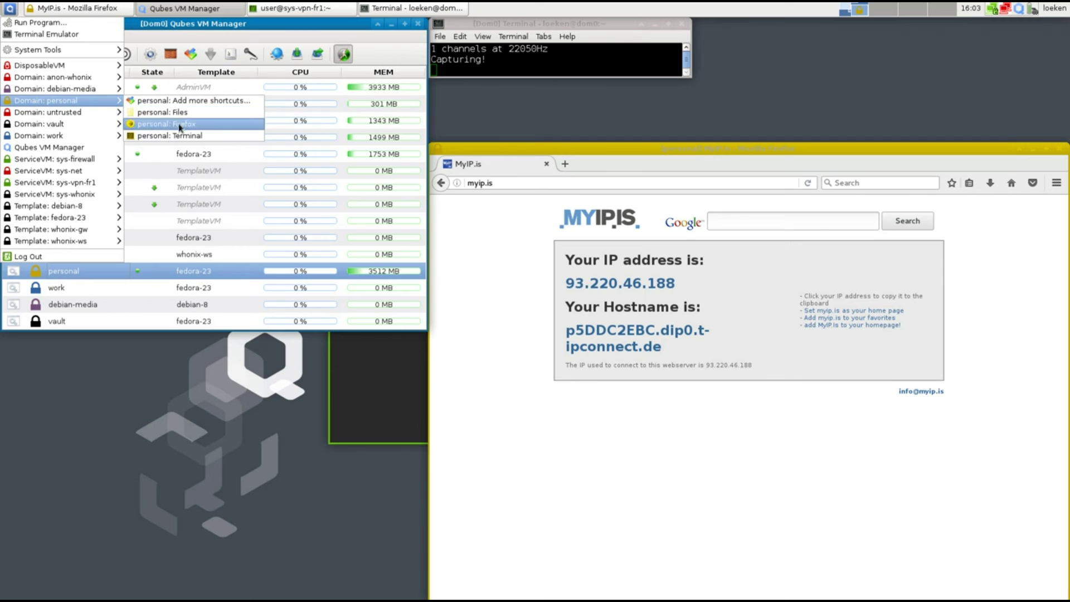
pyautogui.click(179, 137)
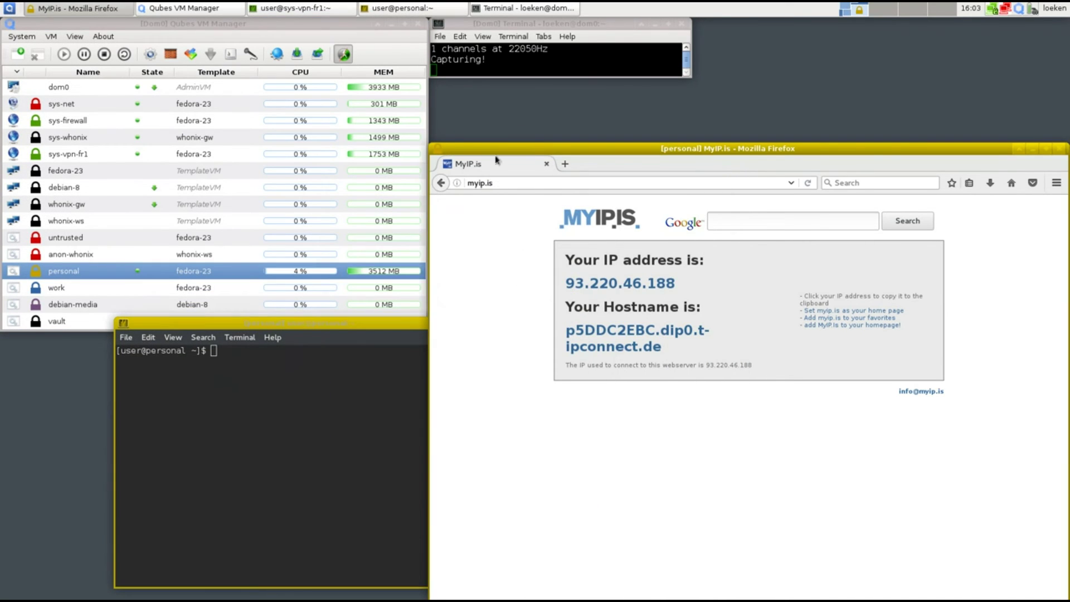
pyautogui.moveTo(496, 155); pyautogui.dragTo(608, 131)
pyautogui.click(490, 182)
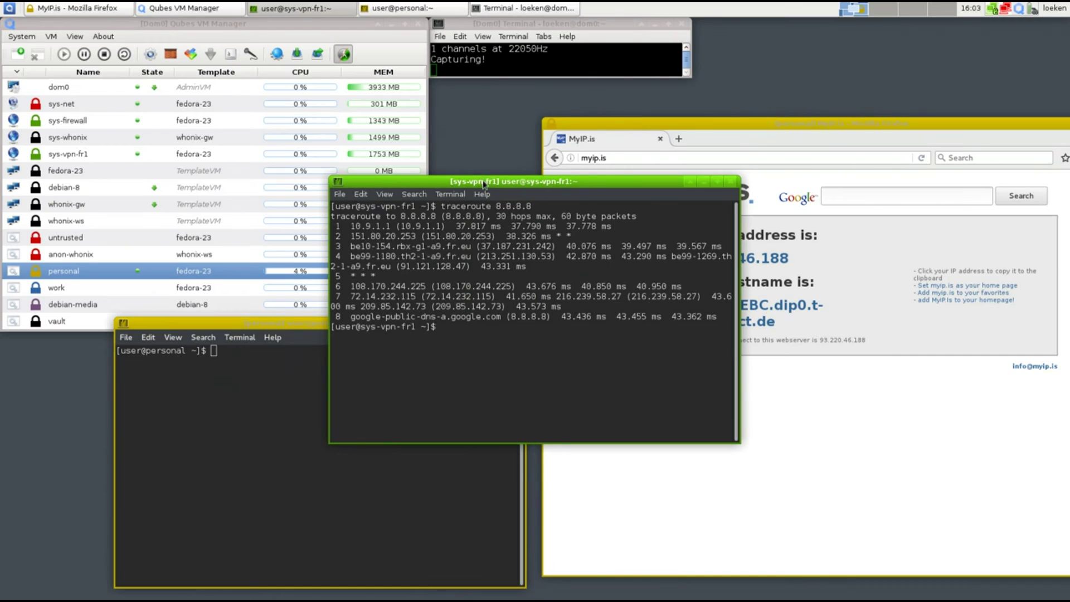
pyautogui.moveTo(484, 184); pyautogui.dragTo(409, 69)
pyautogui.click(368, 425)
# Run 'traceroute 8.8.8.8' in the personal terminal and compare its hops with the sys-vpn-fr1 trace
pyautogui.write('trac')
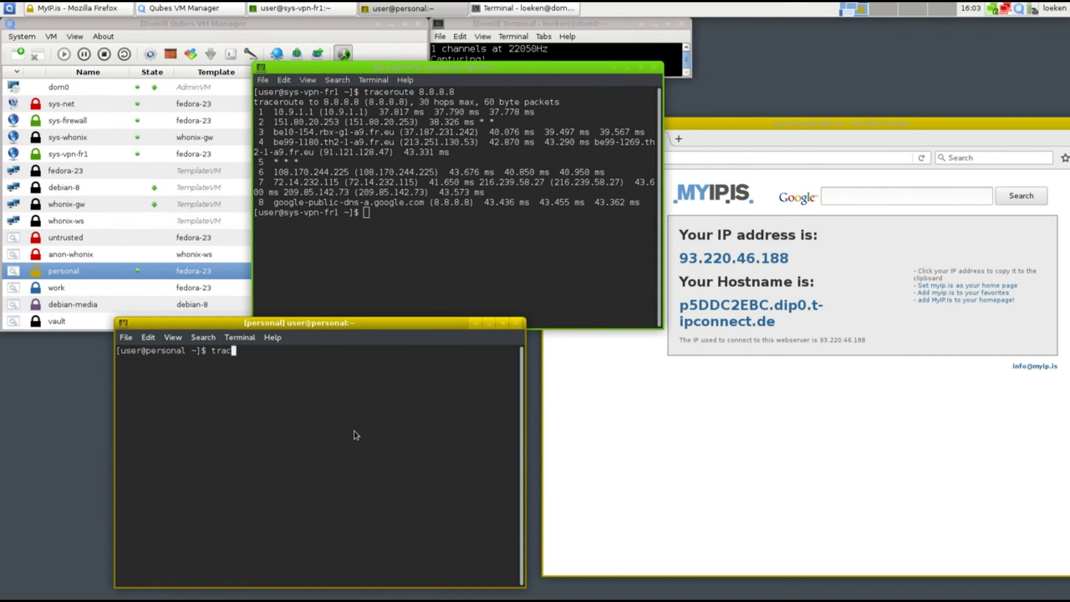
pyautogui.write('eroute 8.8.8.8')
pyautogui.press('Return')
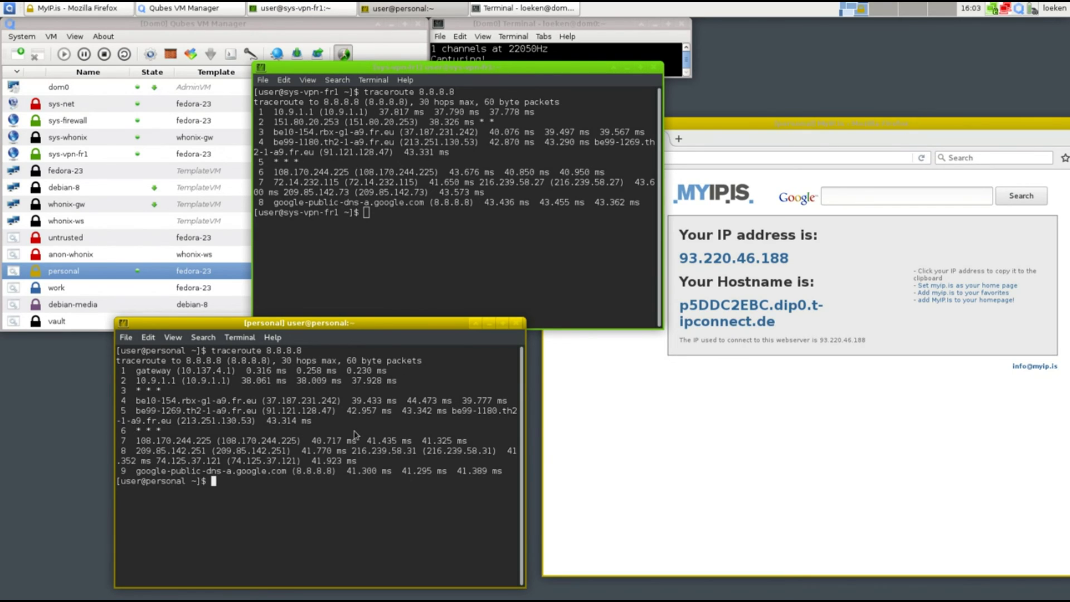
pyautogui.moveTo(273, 112); pyautogui.dragTo(425, 202)
pyautogui.moveTo(136, 370); pyautogui.dragTo(396, 378)
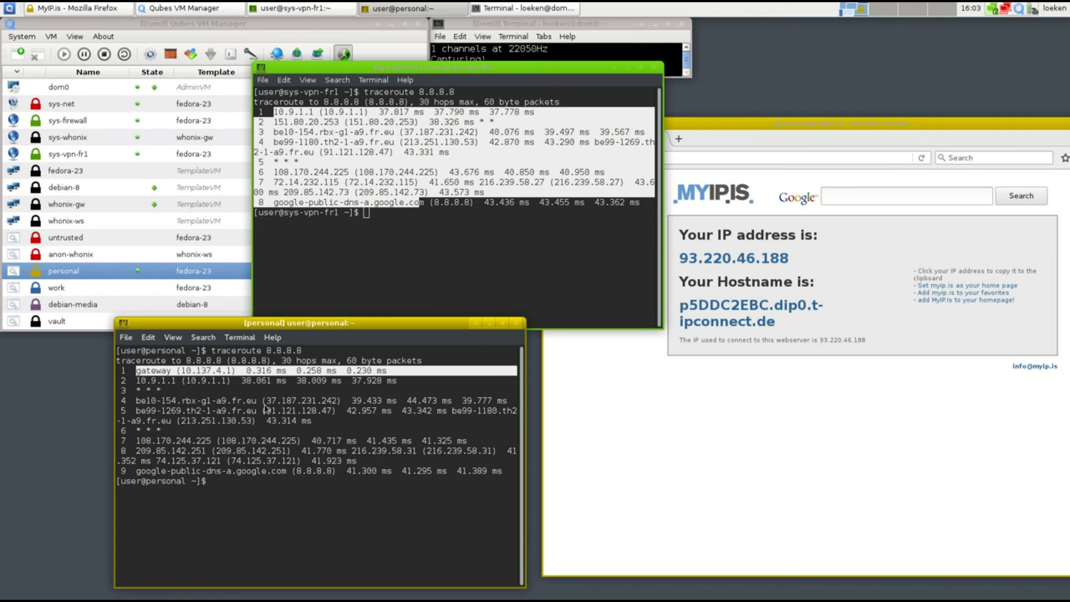
pyautogui.click(422, 204)
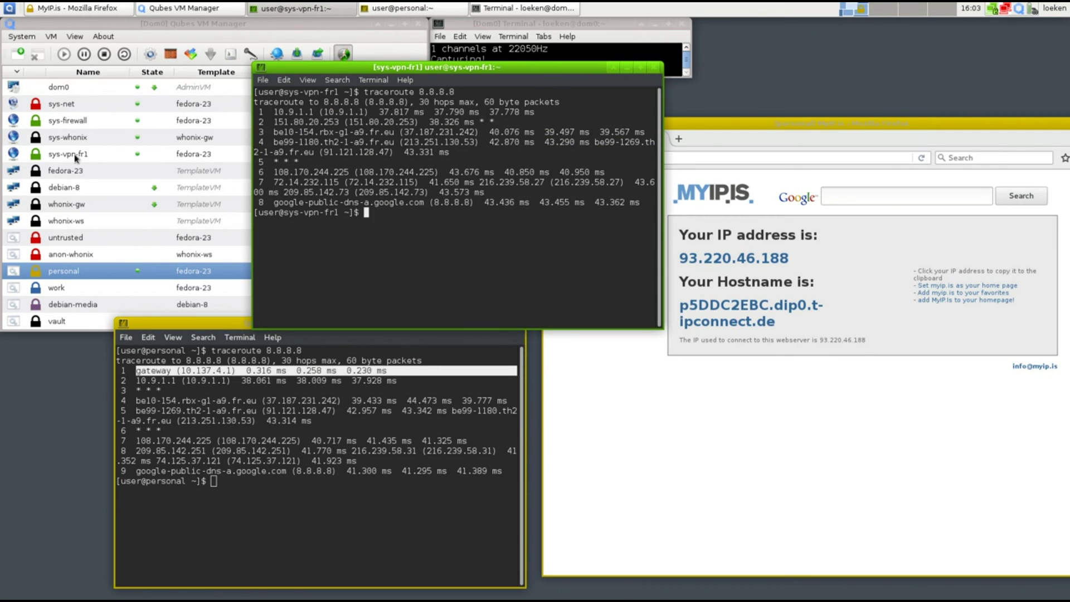
pyautogui.click(66, 122)
pyautogui.click(62, 107)
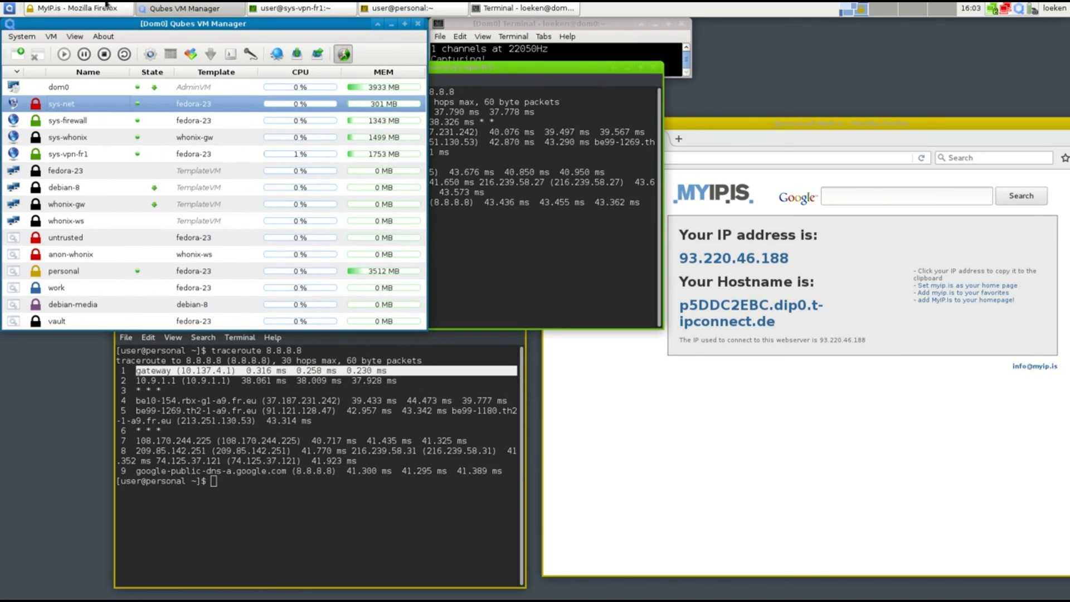
pyautogui.click(514, 243)
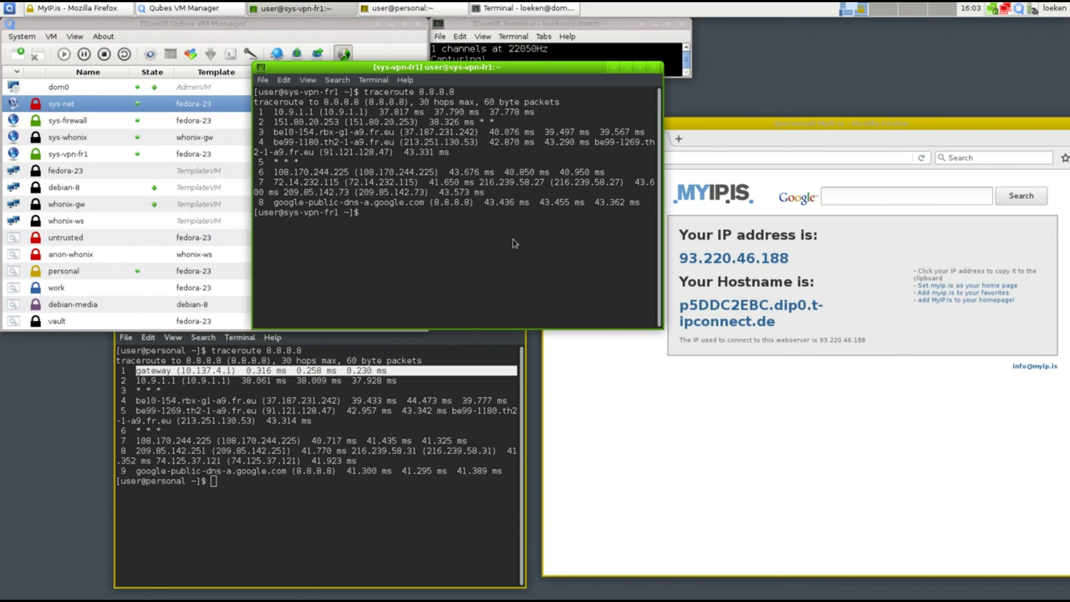
# Reload myip.is and highlight the new IP 178.32.215.71 and hostname eu.fr1.cdn.internetz.me
pyautogui.click(784, 446)
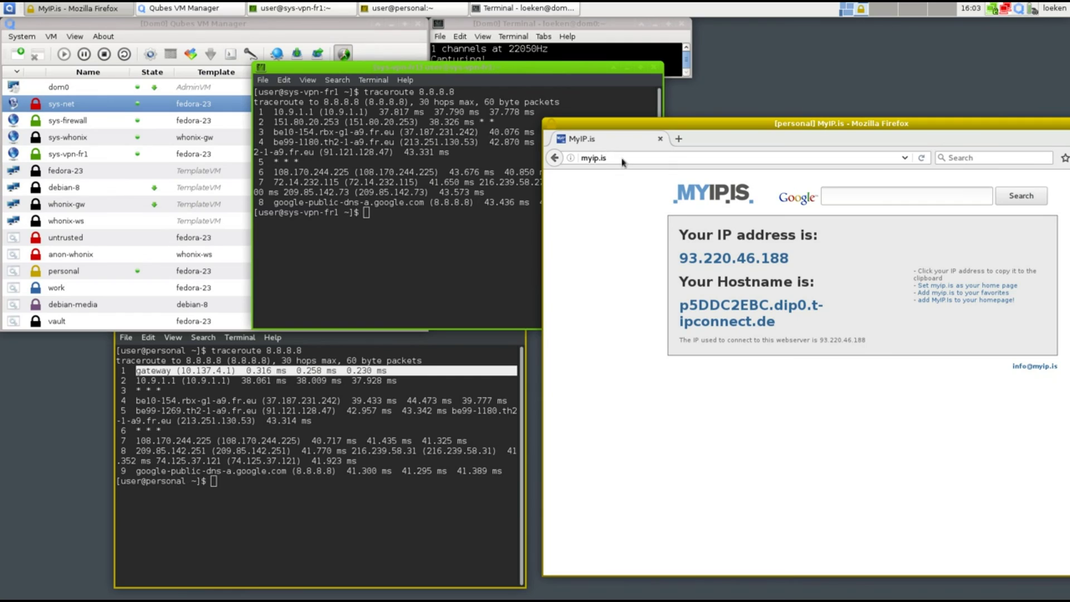
pyautogui.click(922, 158)
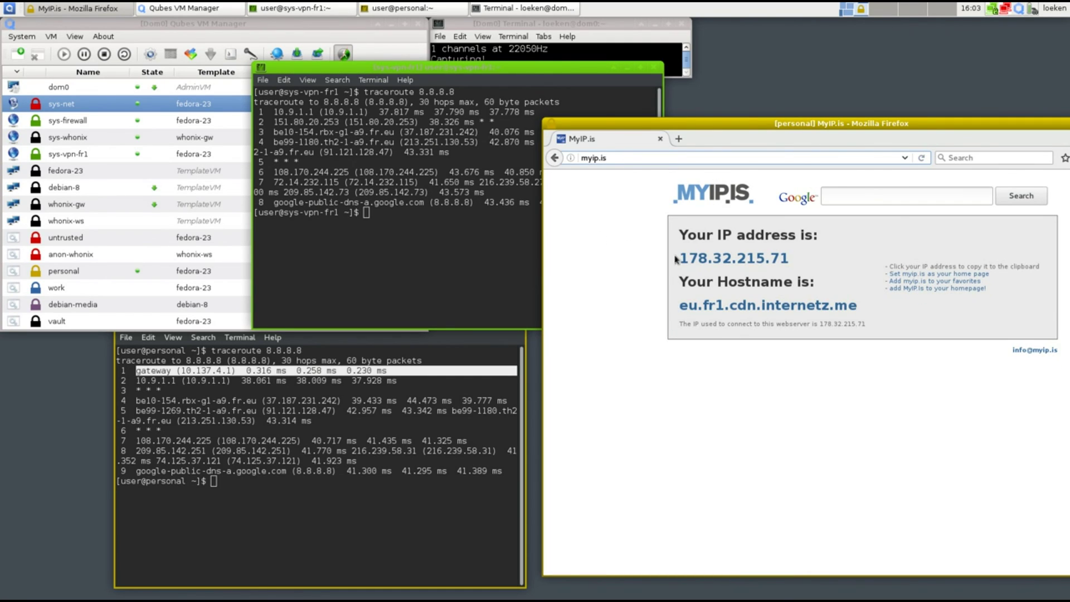
pyautogui.moveTo(680, 259); pyautogui.dragTo(808, 260)
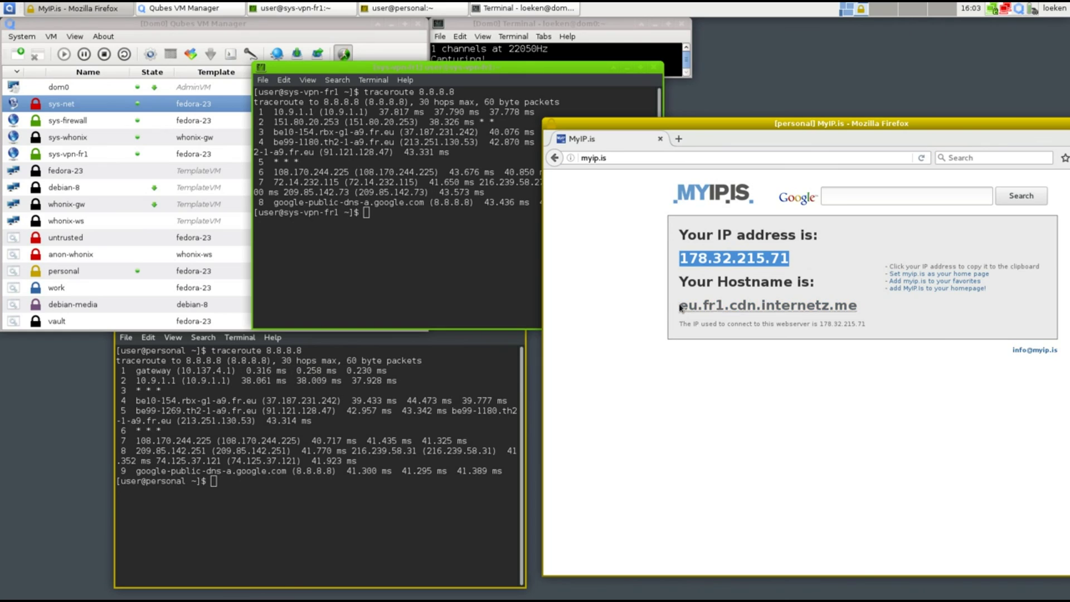
pyautogui.moveTo(680, 306); pyautogui.dragTo(869, 308)
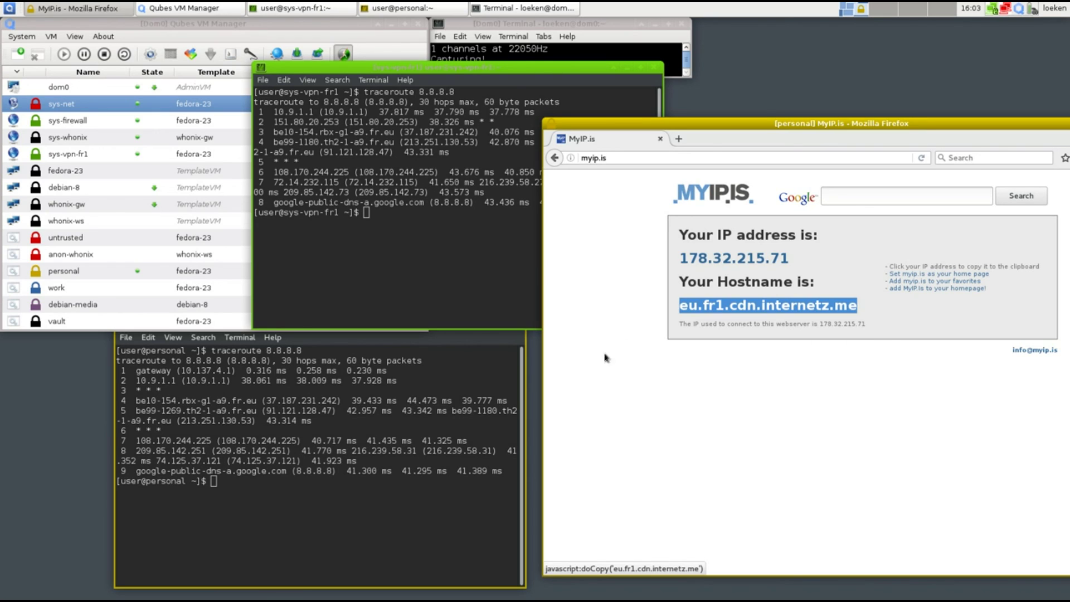
# Cycle through the terminal and VM Manager, then bring the browser forward and reposition it
pyautogui.click(293, 385)
pyautogui.click(92, 273)
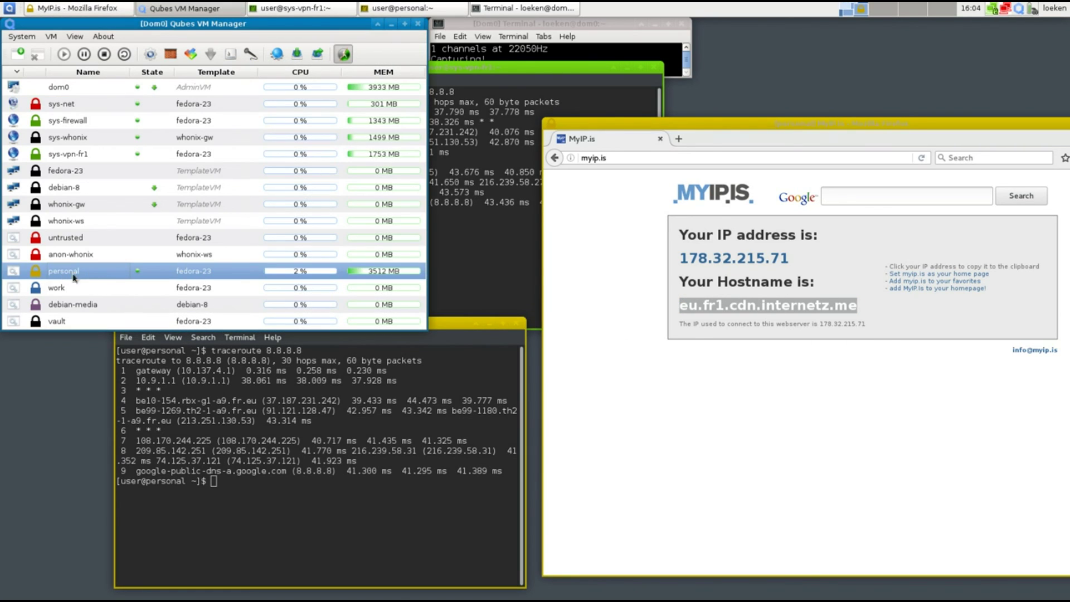
pyautogui.moveTo(602, 335); pyautogui.dragTo(552, 109)
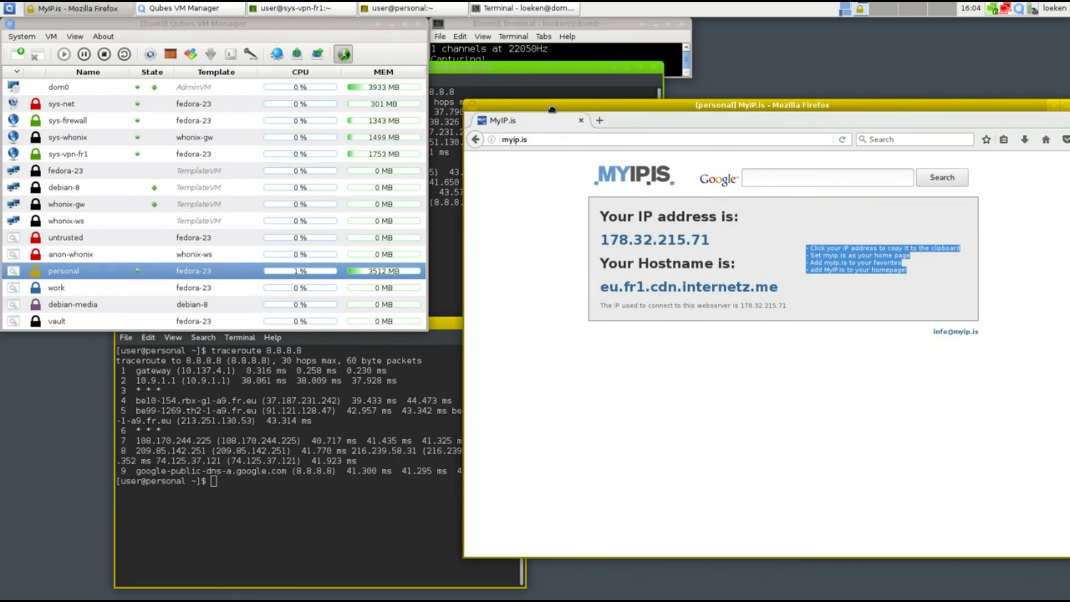
pyautogui.moveTo(482, 110); pyautogui.dragTo(500, 154)
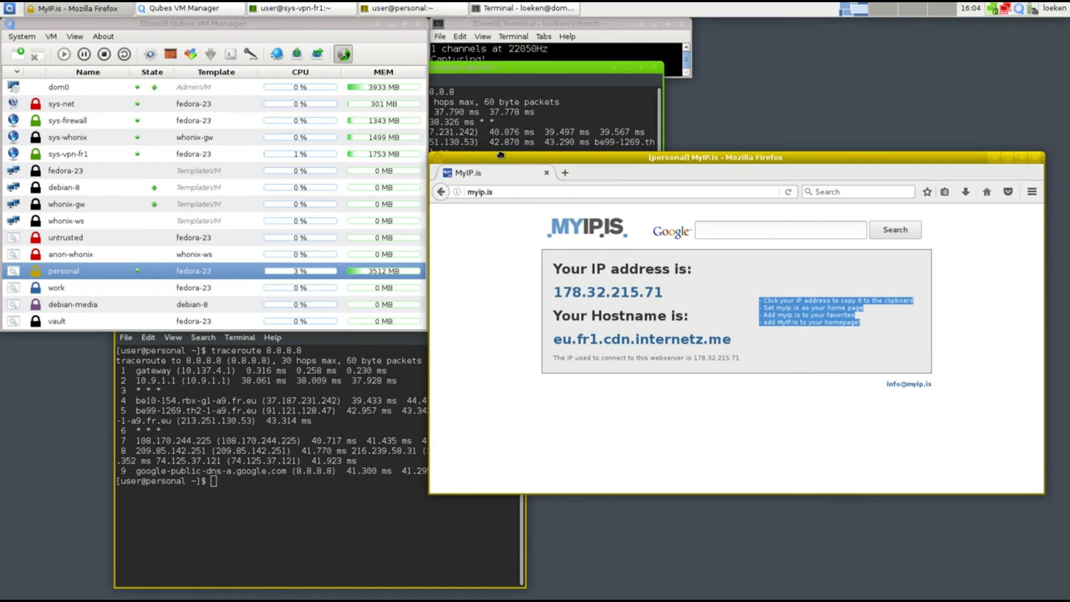